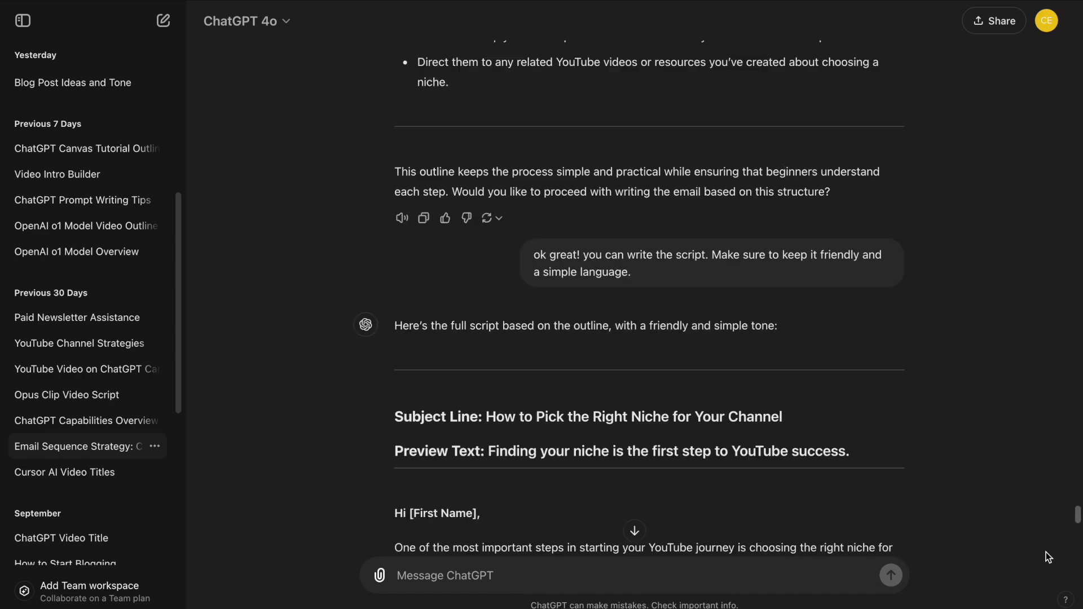
{"action": "scroll", "coordinate": [1046, 553], "scroll_direction": "down", "scroll_amount": 10}
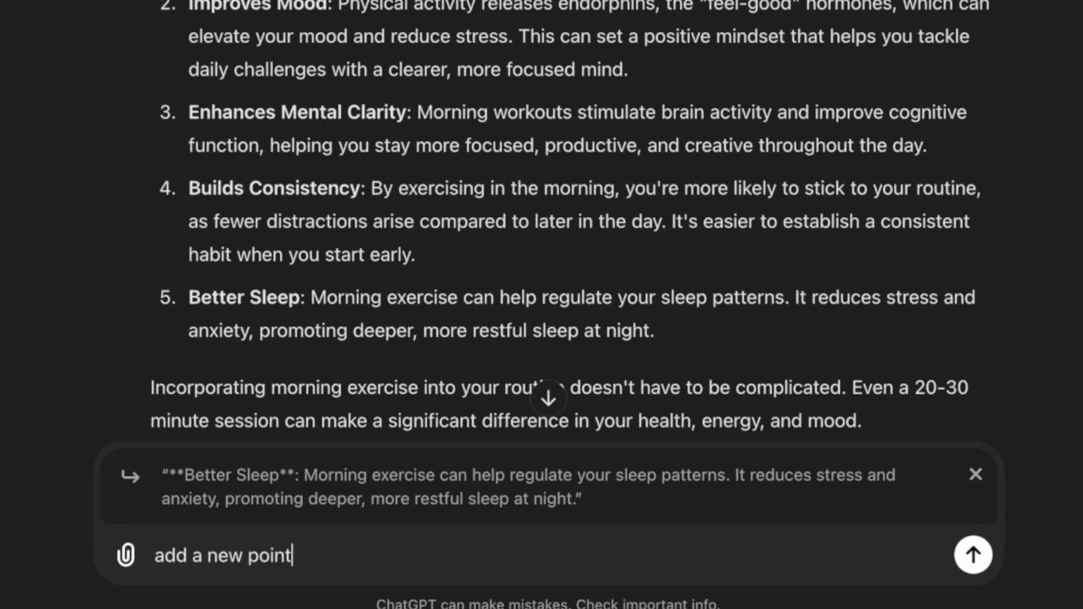
Request a point on morning exercise reducing stress, then italicize a draft paragraph.
{"action": "type", "text": "explaining morning exercise reduces stress."}
{"action": "key", "text": "Return"}
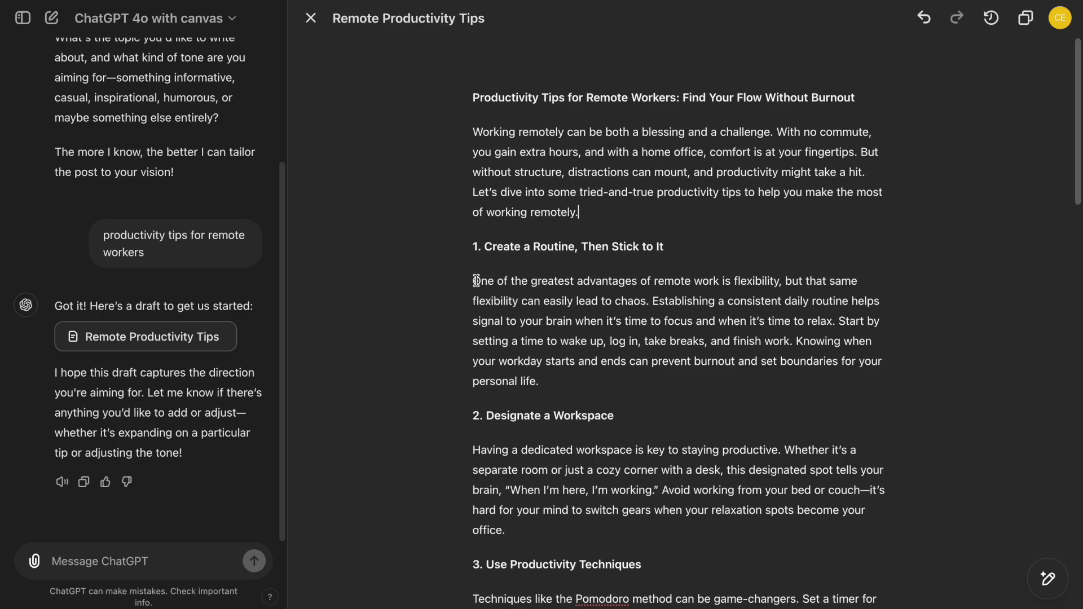
{"action": "left_click_drag", "start_coordinate": [476, 280], "coordinate": [546, 361]}
{"action": "left_click", "coordinate": [611, 389]}
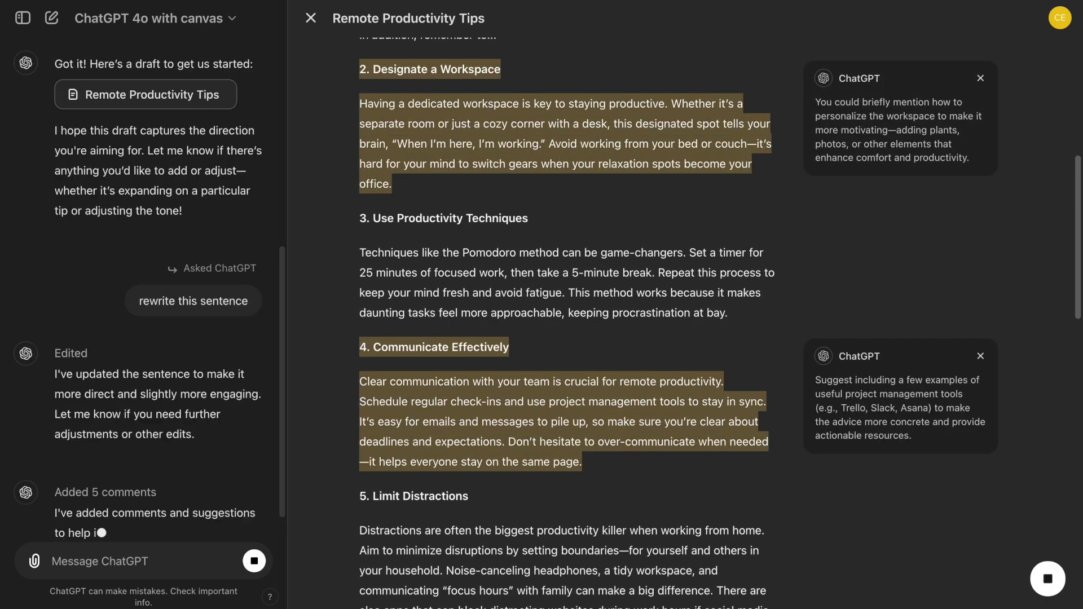
Ask ChatGPT to write it in canvas and select the main function's code.
{"action": "type", "text": ", write in canvas"}
{"action": "key", "text": "Return"}
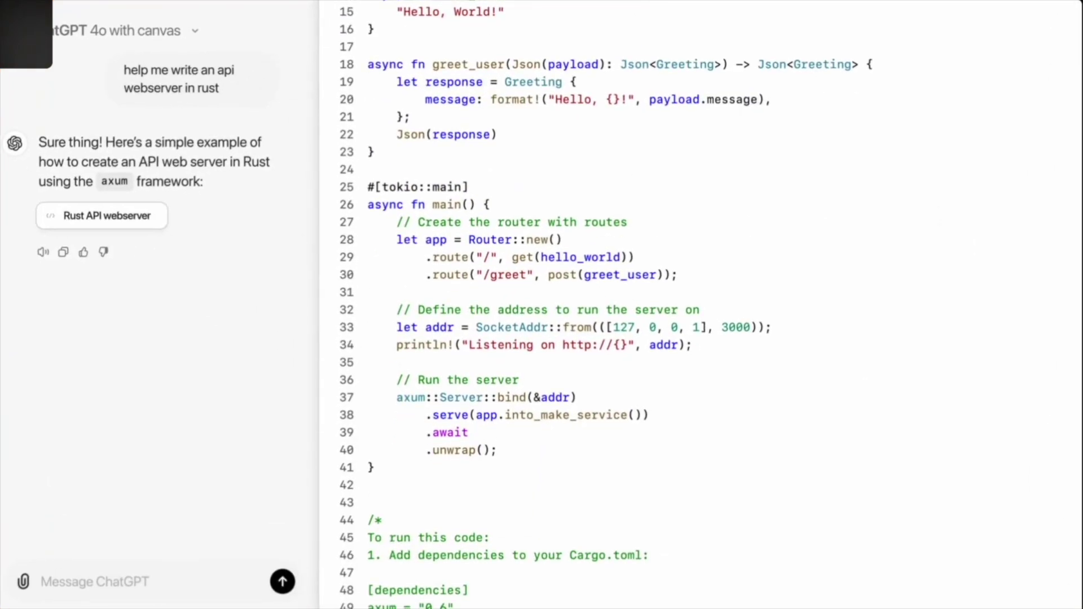
{"action": "left_click_drag", "start_coordinate": [367, 204], "coordinate": [446, 460]}
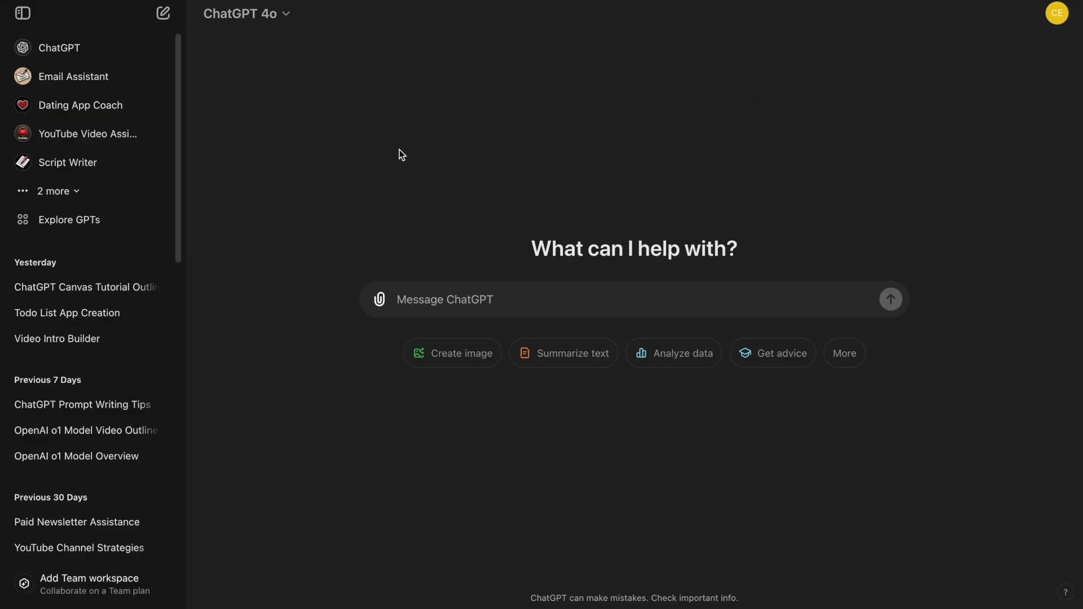
Switch to GPT-4o with canvas, pick the cover letter suggestion, and send 'start canvas'.
{"action": "left_click", "coordinate": [286, 16]}
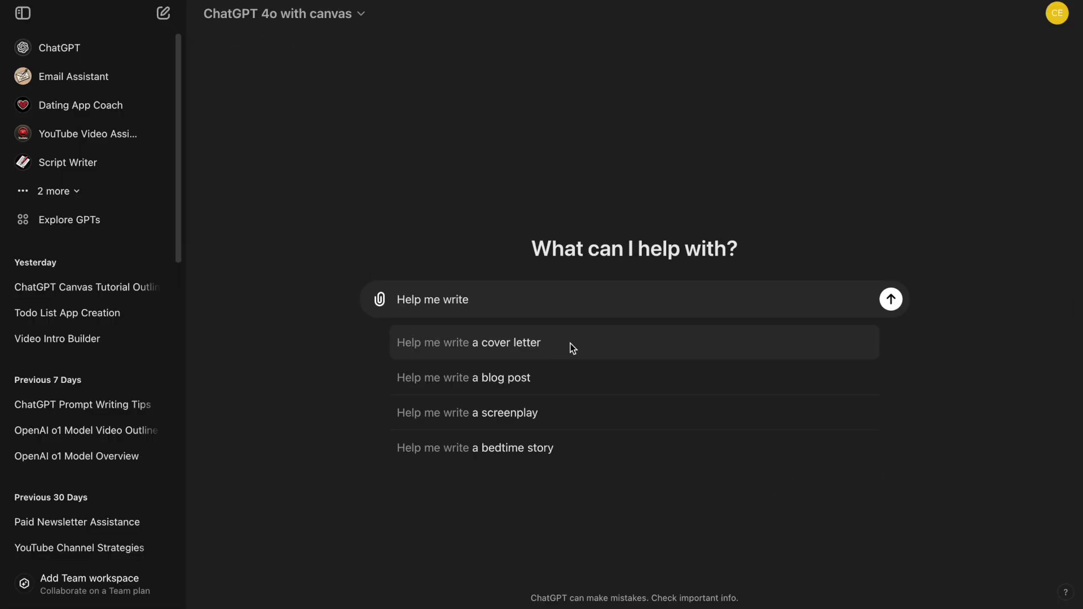
{"action": "left_click", "coordinate": [573, 348]}
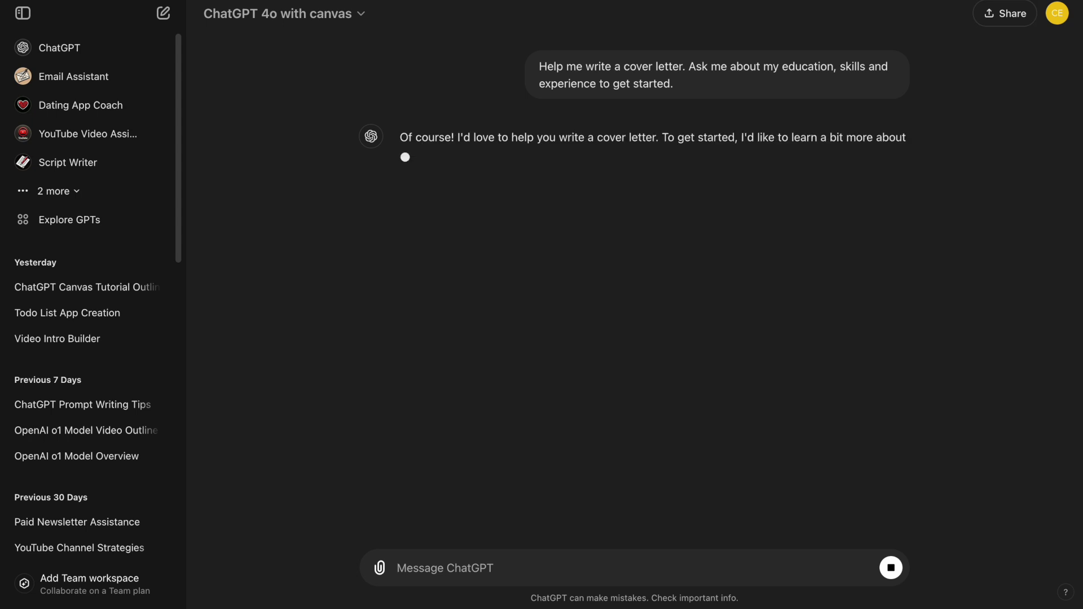
{"action": "type", "text": "start"}
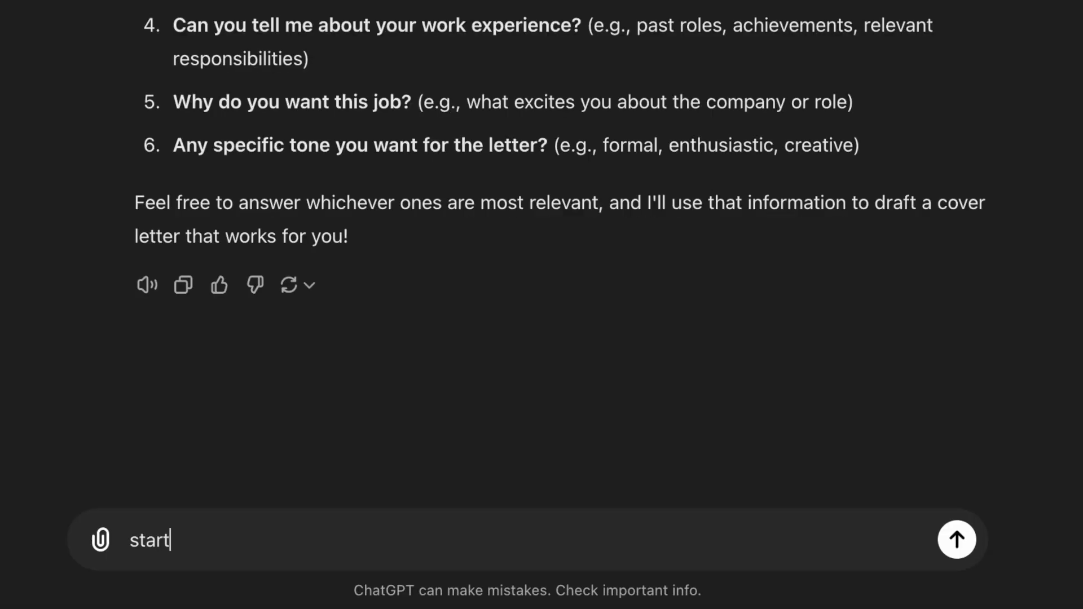
{"action": "type", "text": " canvas"}
{"action": "key", "text": "Return"}
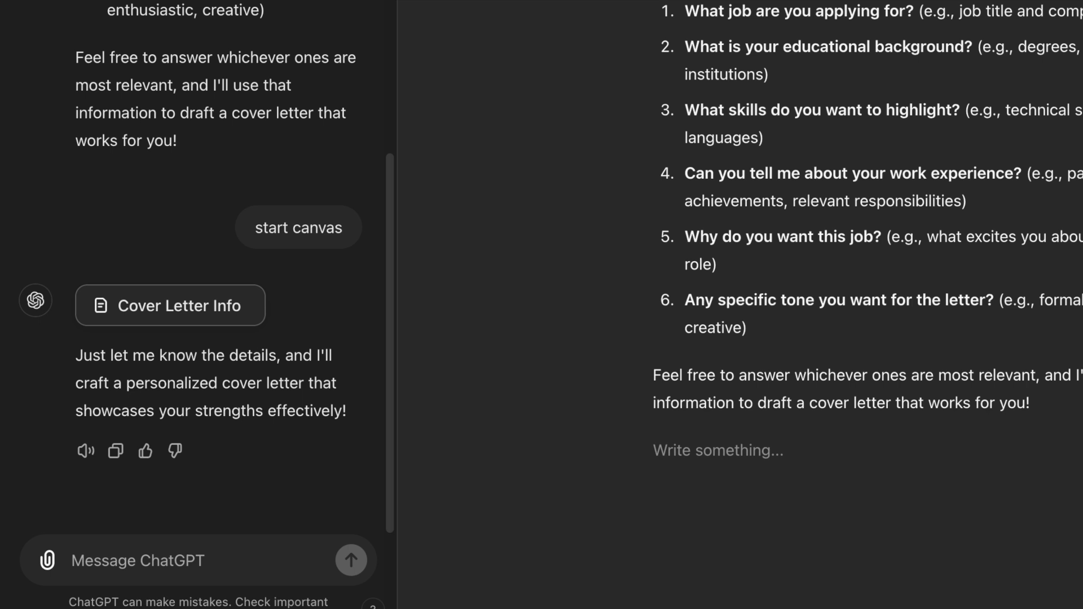
{"action": "scroll", "coordinate": [326, 357], "scroll_direction": "up", "scroll_amount": 10}
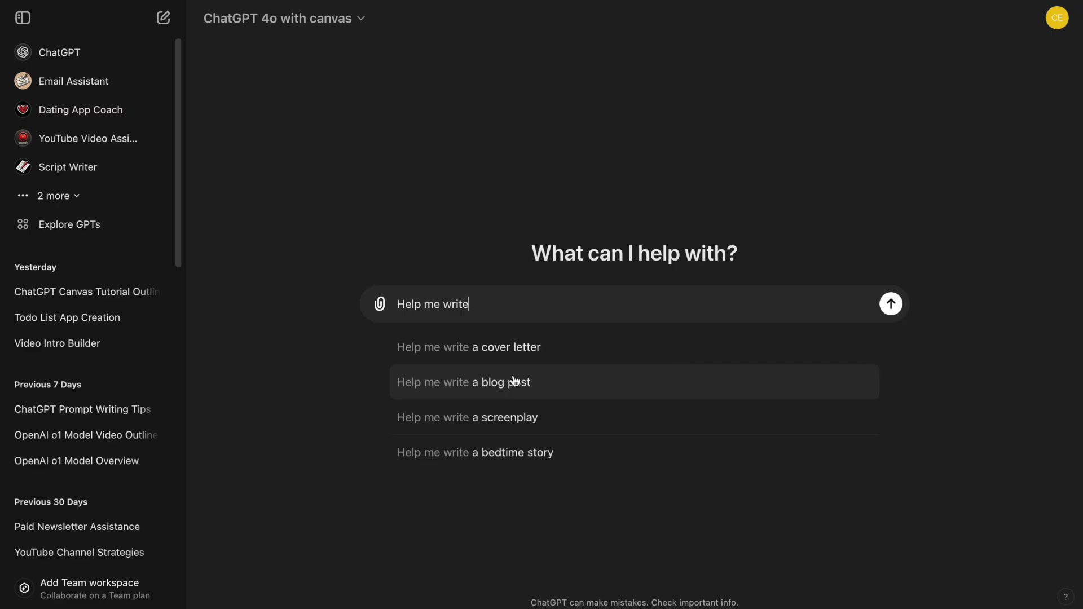
Request a blog post on 'productivity tips for remote work' from the blog suggestion.
{"action": "left_click", "coordinate": [514, 381]}
{"action": "type", "text": "productivity tips for remote workers"}
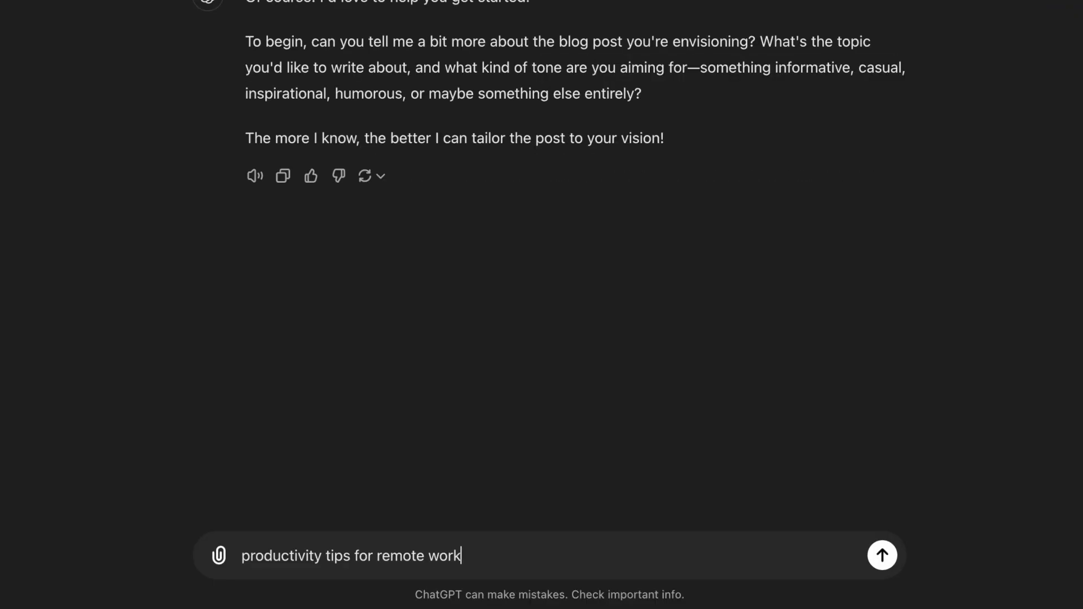
{"action": "key", "text": "Return"}
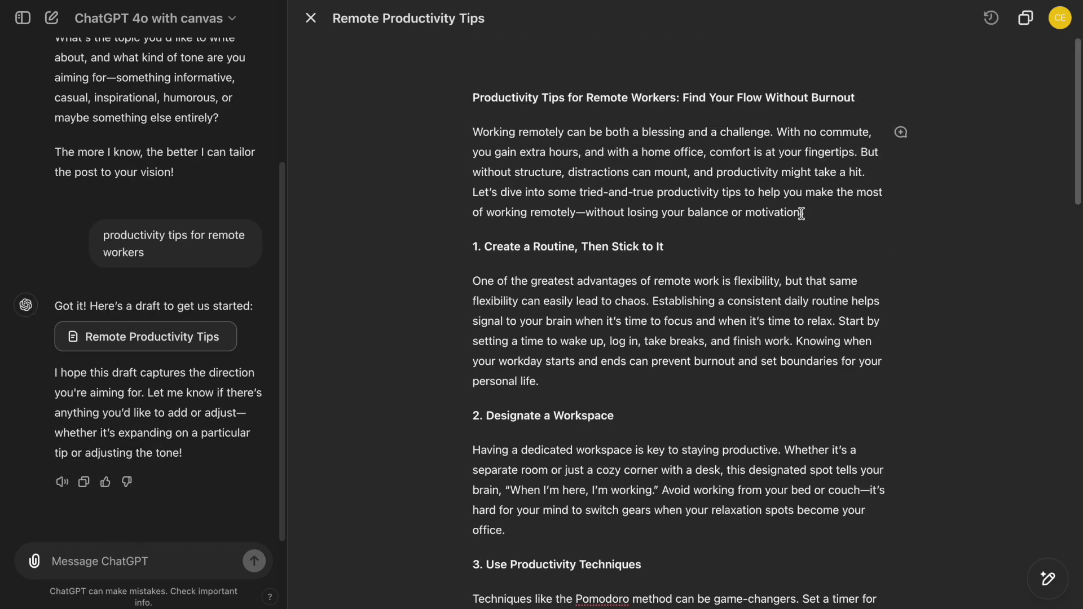
Delete the intro's closing phrase and end the sentence with a period.
{"action": "left_click_drag", "start_coordinate": [804, 213], "coordinate": [594, 213]}
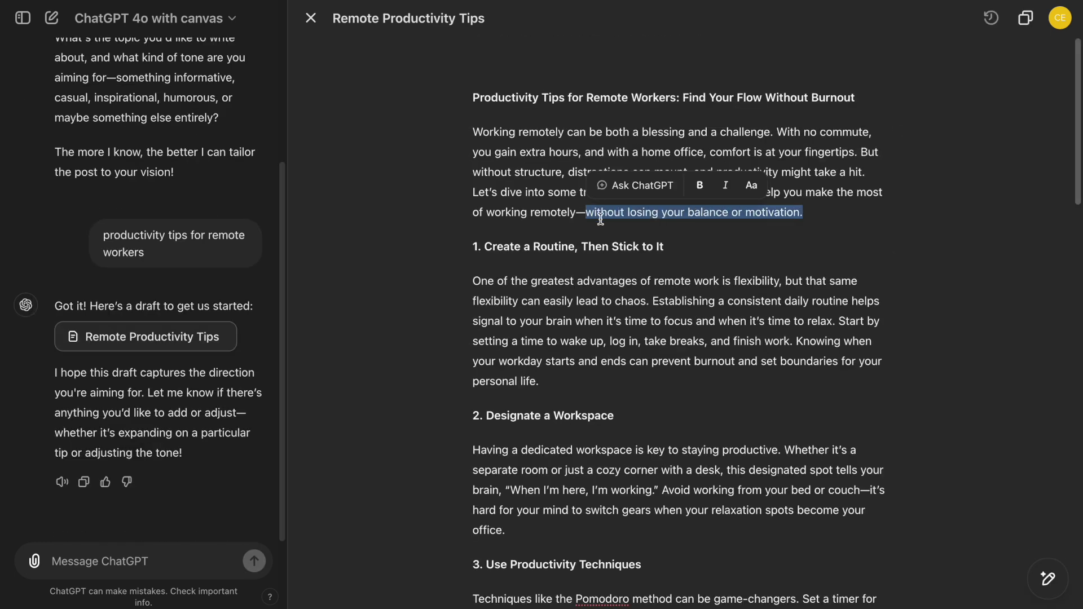
{"action": "key", "text": "BackSpace"}
{"action": "key", "text": "BackSpace"}
{"action": "type", "text": "."}
Italicize the routine paragraph and start an 'In addition' line below it.
{"action": "left_click_drag", "start_coordinate": [474, 281], "coordinate": [514, 361]}
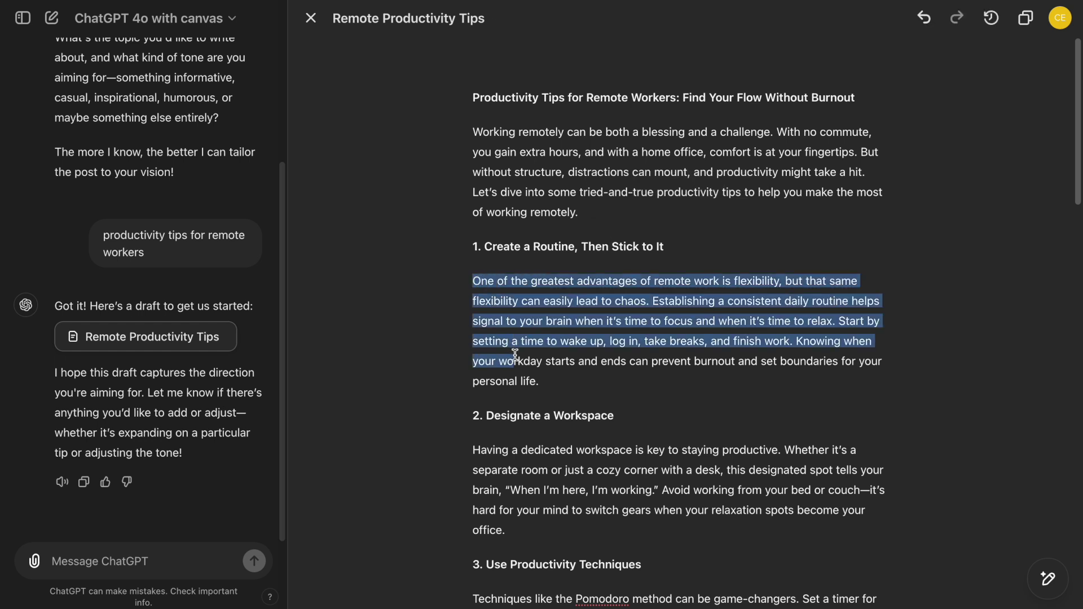
{"action": "left_click", "coordinate": [613, 388]}
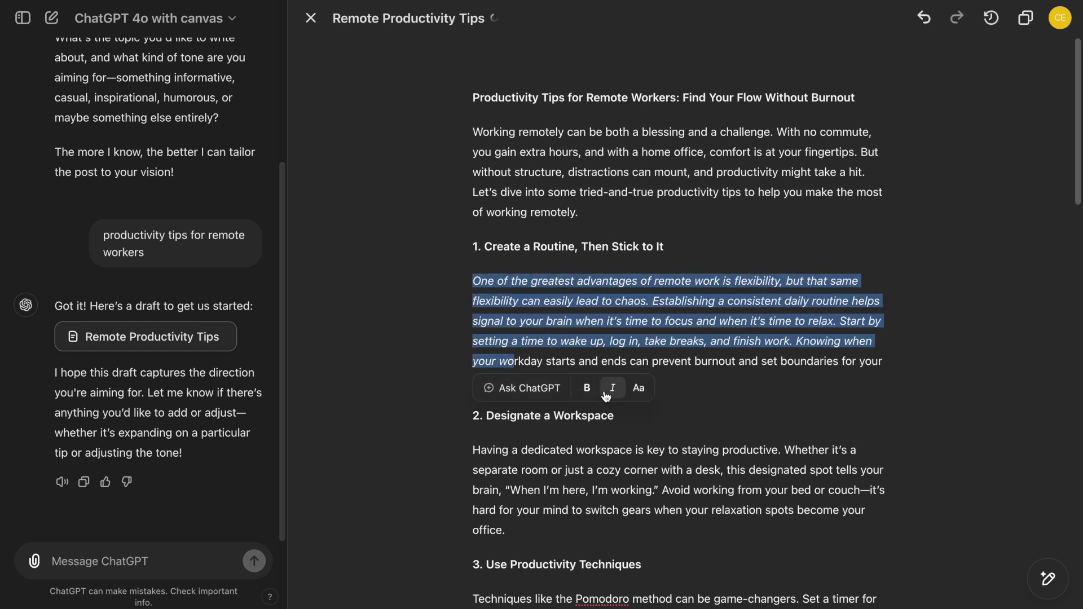
{"action": "left_click", "coordinate": [705, 382]}
{"action": "key", "text": "Return"}
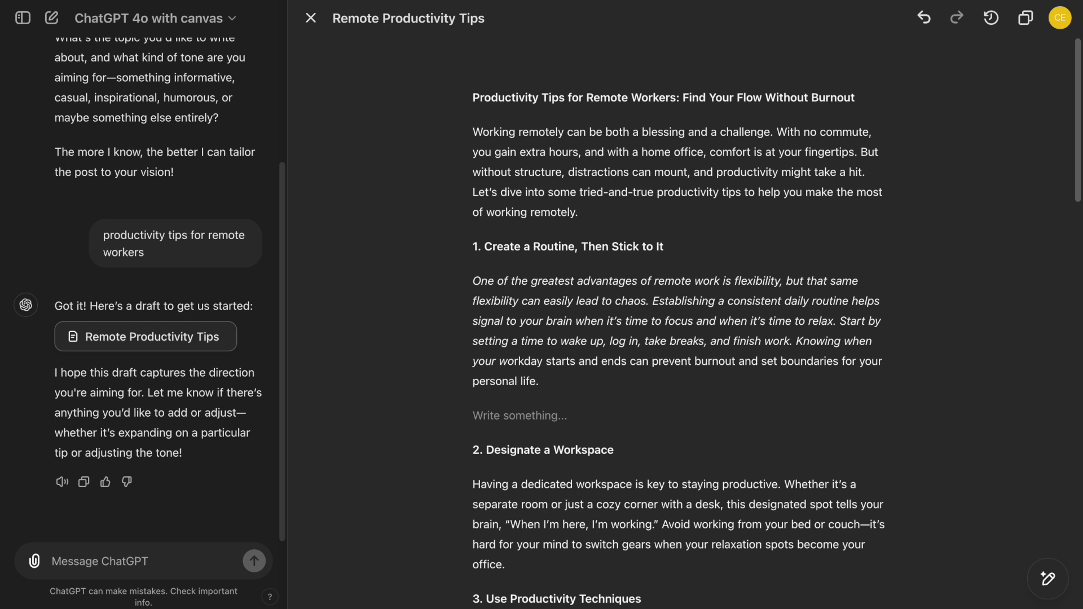
{"action": "type", "text": "In addition, remember to..."}
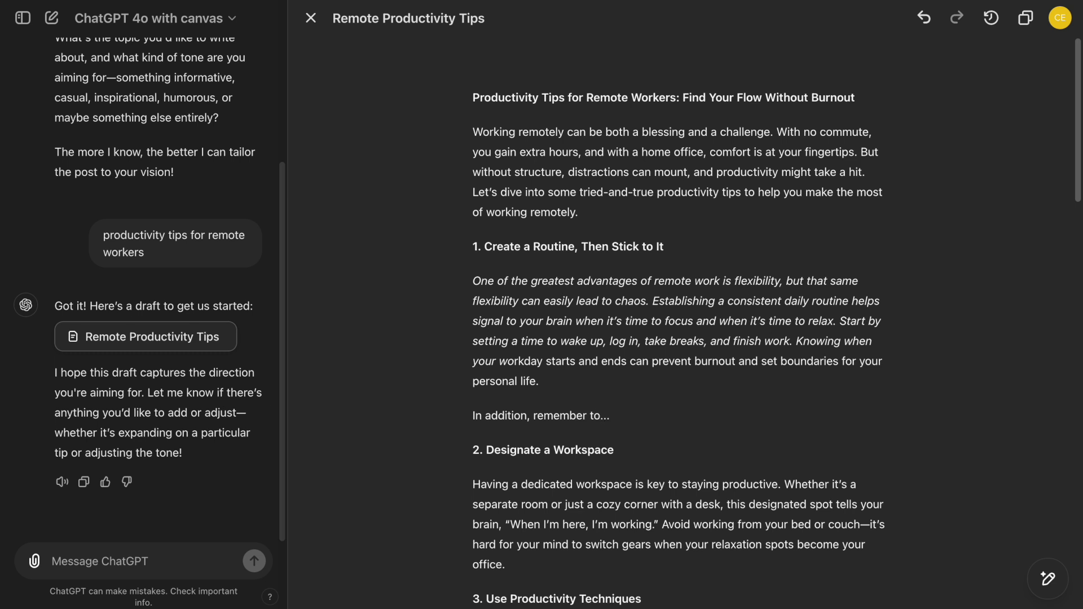
Have ChatGPT rewrite the first sentence of Tip 5 about distractions.
{"action": "scroll", "coordinate": [677, 316], "scroll_direction": "down", "scroll_amount": 10}
{"action": "left_click_drag", "start_coordinate": [473, 258], "coordinate": [905, 273]}
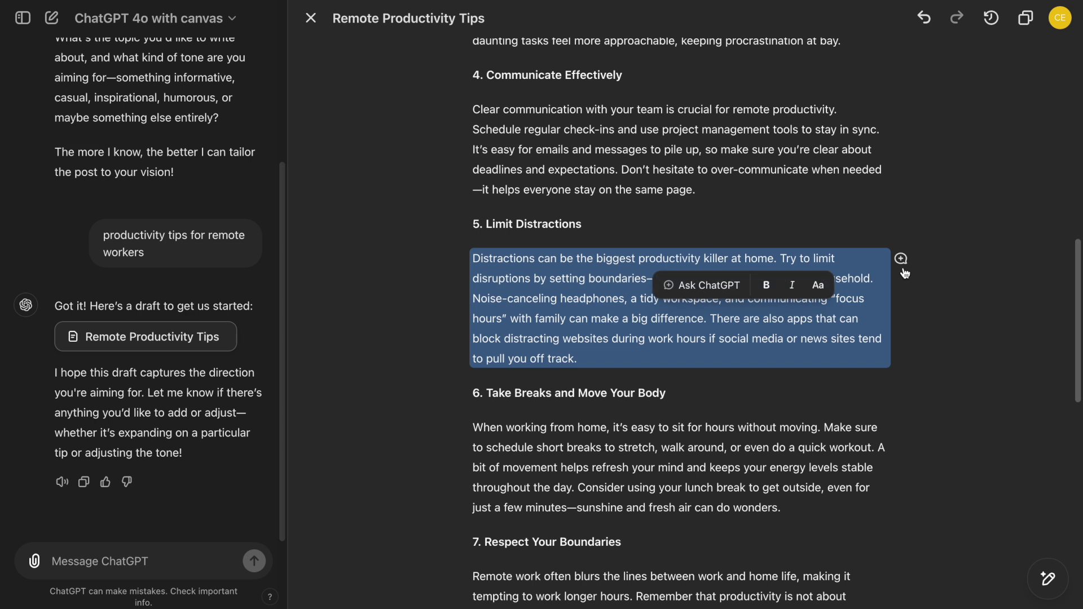
{"action": "left_click", "coordinate": [681, 286]}
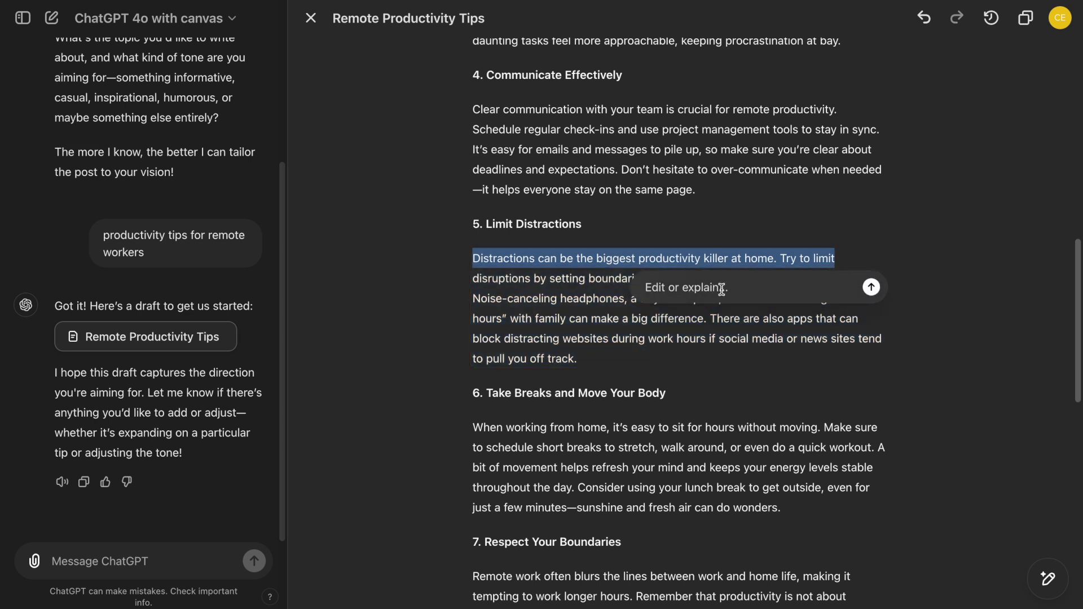
{"action": "type", "text": "rewrite this sentence"}
{"action": "key", "text": "Return"}
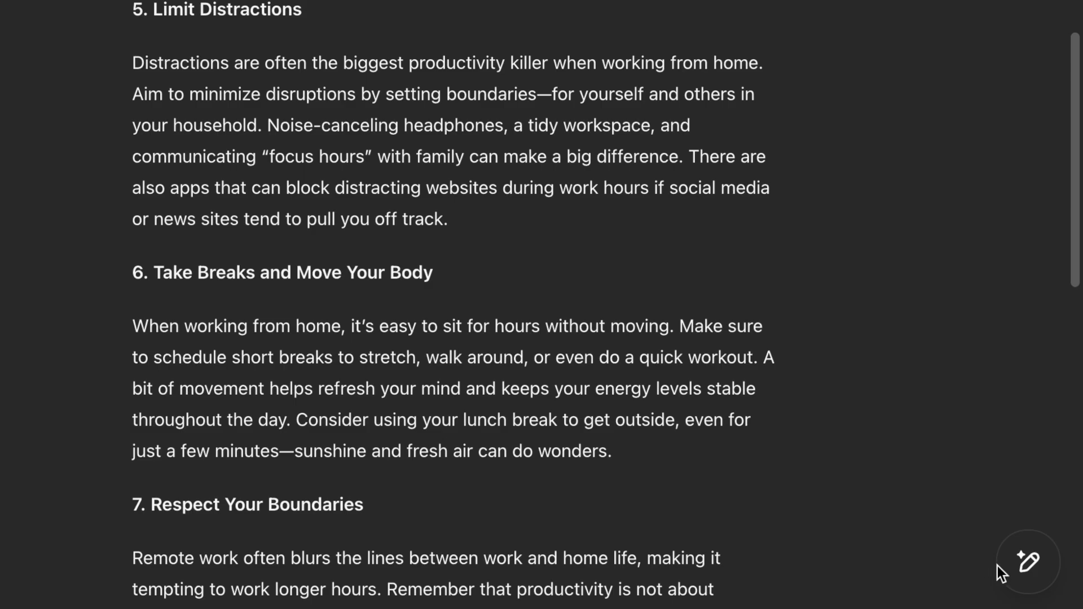
{"action": "mouse_move", "coordinate": [1039, 587]}
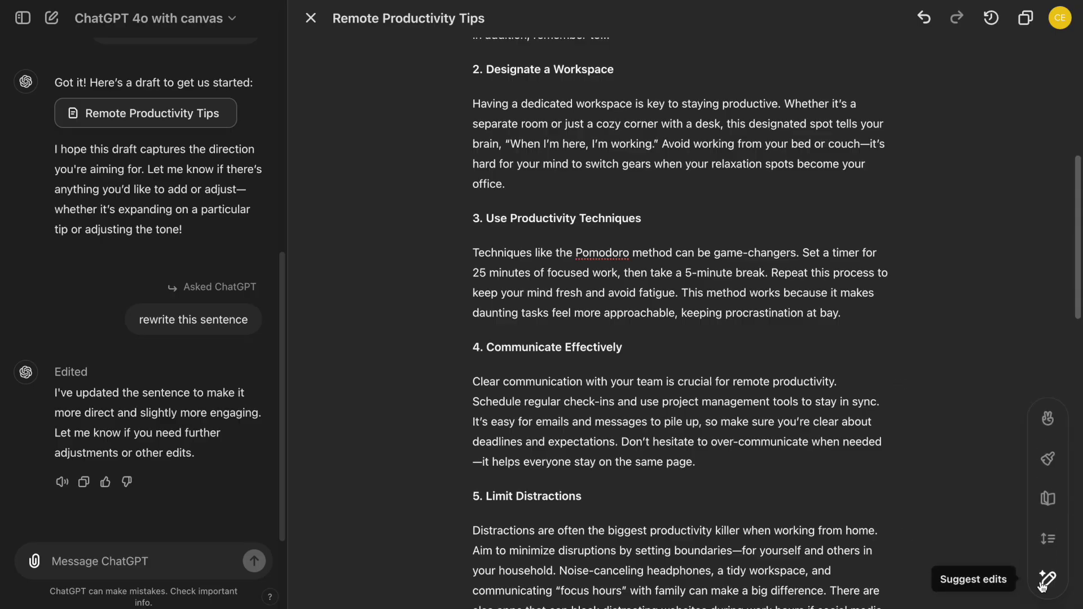
Request suggested edits and apply the Trello, Slack and Asana tools comment to Tip 4.
{"action": "left_click", "coordinate": [1044, 582]}
{"action": "left_click", "coordinate": [1044, 581]}
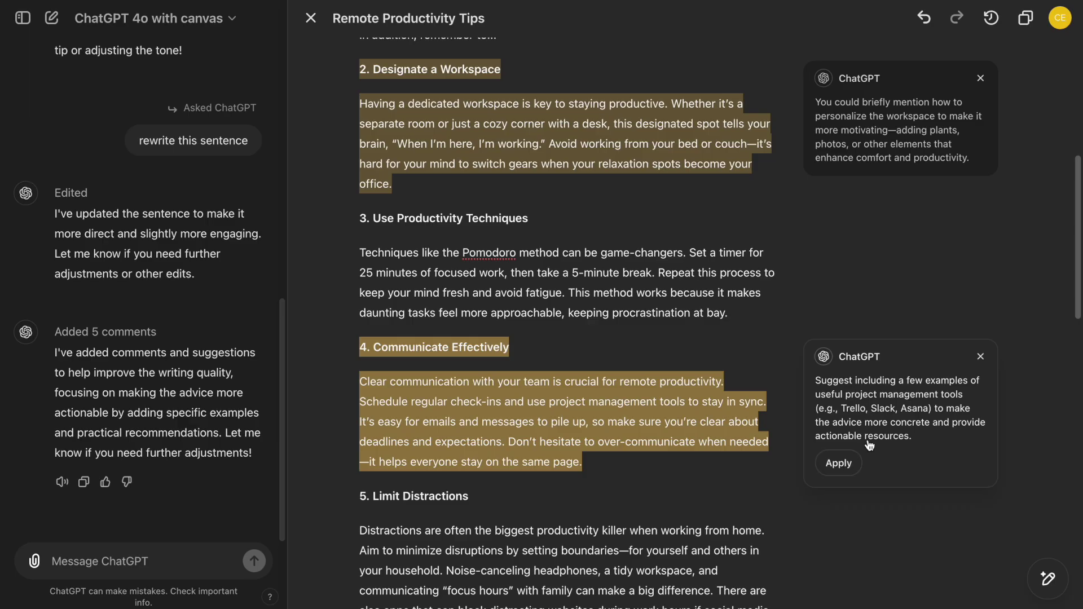
{"action": "left_click", "coordinate": [757, 577]}
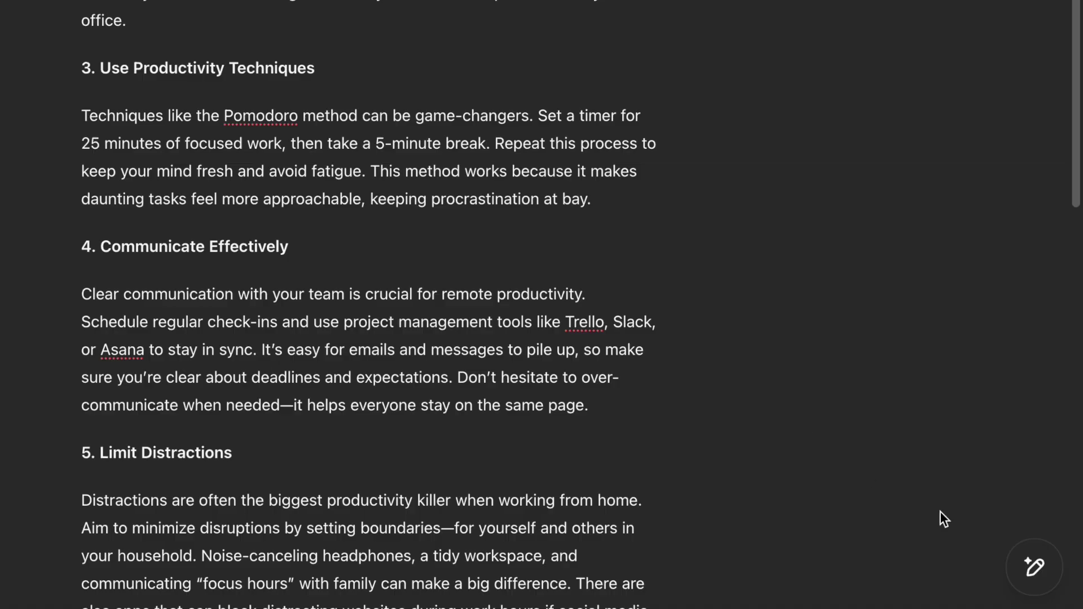
{"action": "mouse_move", "coordinate": [1048, 581]}
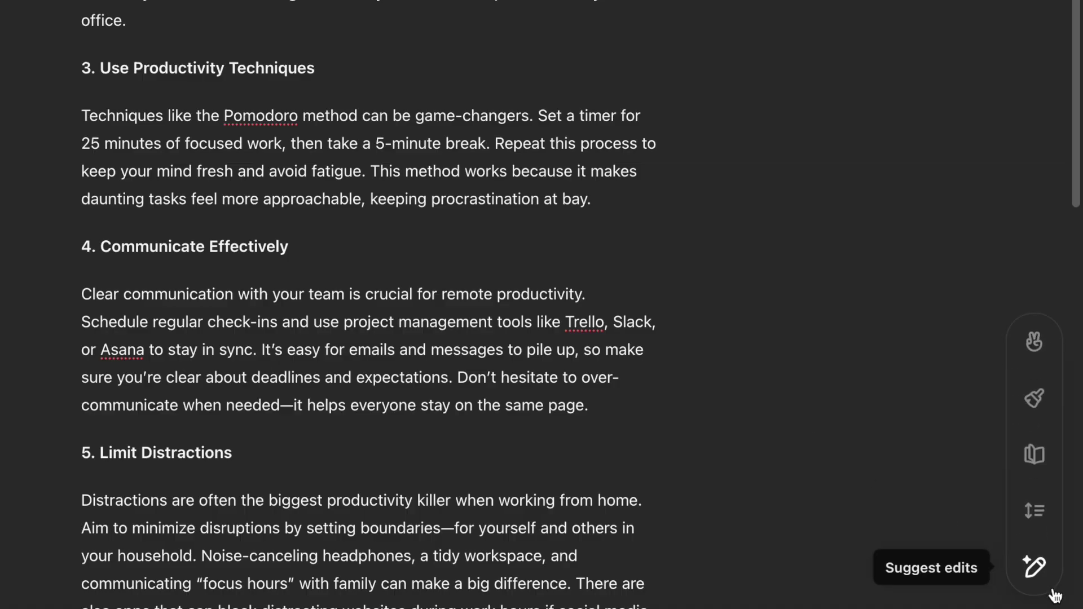
Shorten the post with the length slider and set the reading level to Middle School.
{"action": "left_click", "coordinate": [1039, 519]}
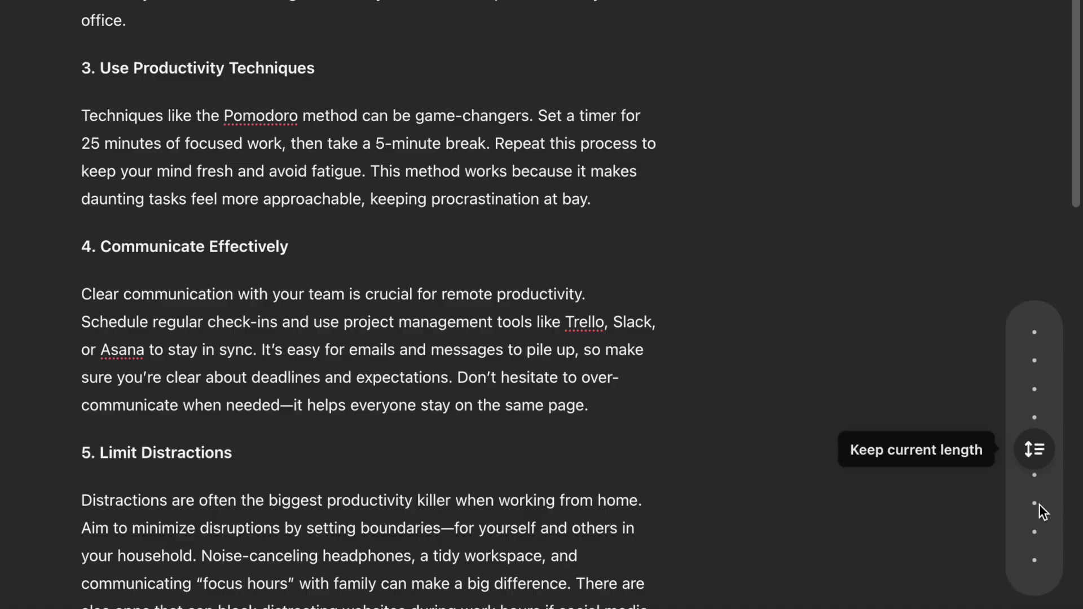
{"action": "left_click_drag", "start_coordinate": [1039, 459], "coordinate": [1038, 534]}
{"action": "left_click", "coordinate": [1036, 521]}
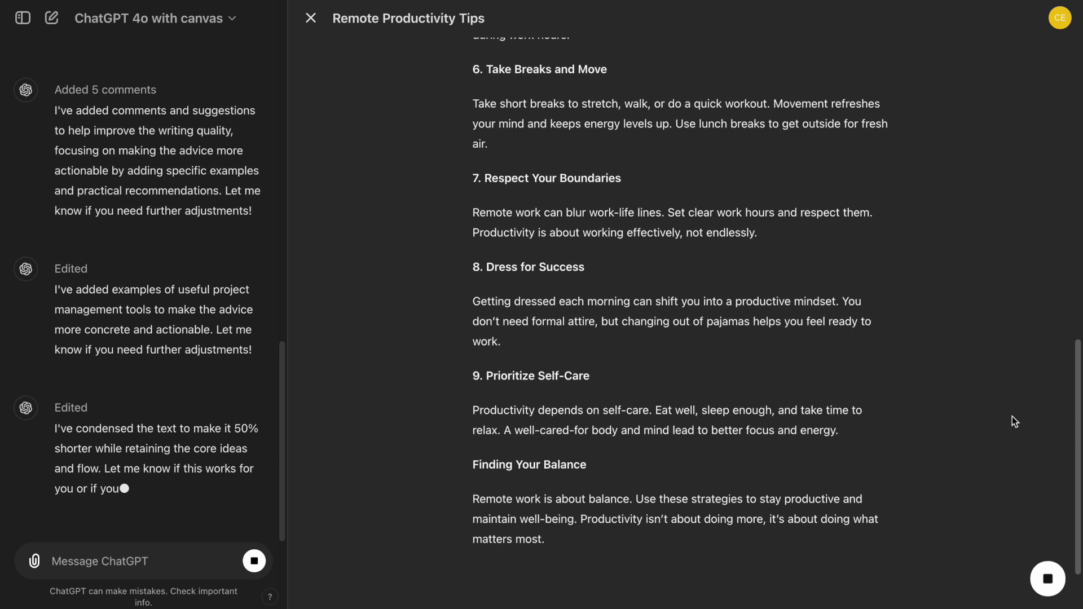
{"action": "mouse_move", "coordinate": [1048, 579]}
{"action": "left_click", "coordinate": [1048, 488]}
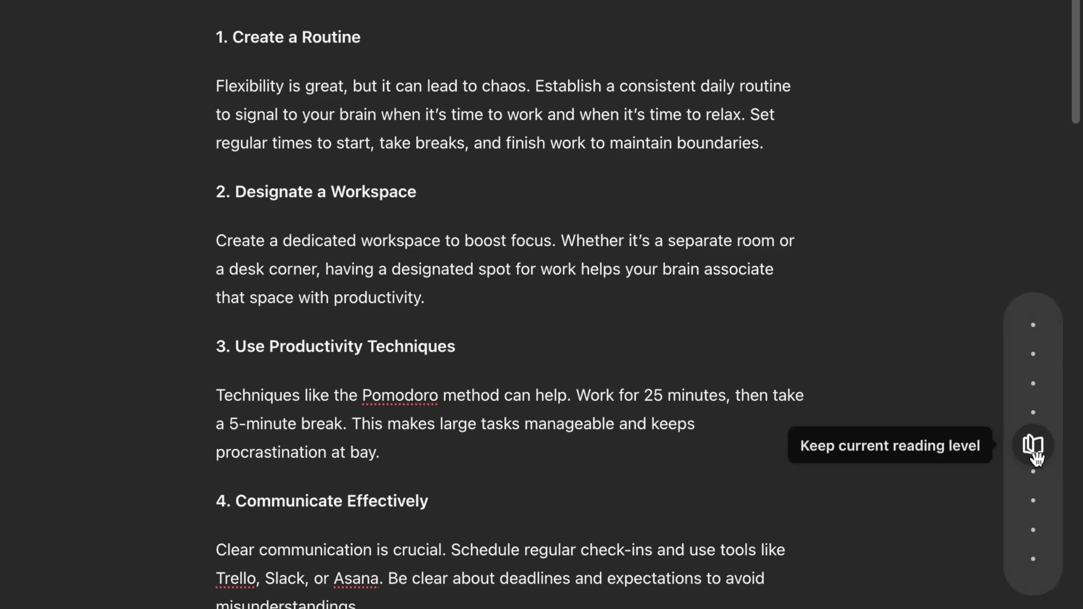
{"action": "left_click_drag", "start_coordinate": [1035, 455], "coordinate": [1056, 439]}
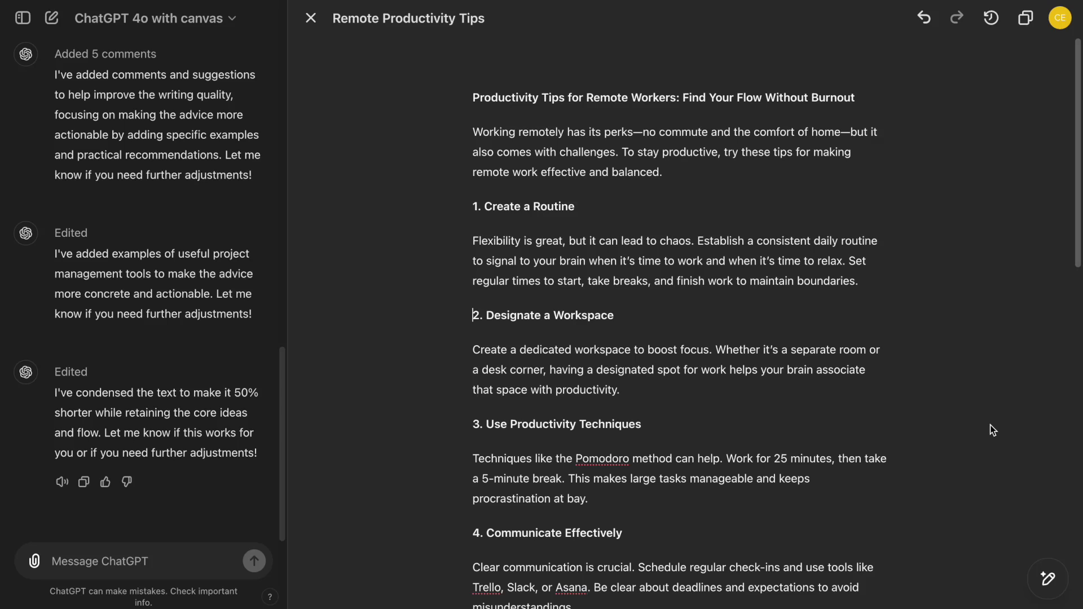
Add emojis throughout the post, then select the Create a Routine paragraph.
{"action": "mouse_move", "coordinate": [1046, 581]}
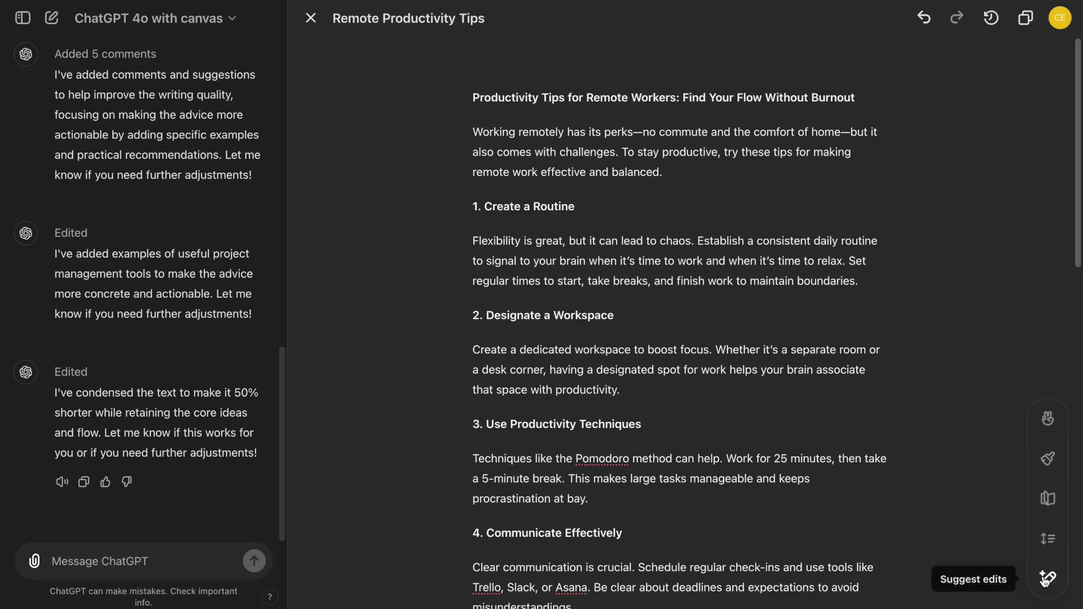
{"action": "left_click", "coordinate": [1053, 432]}
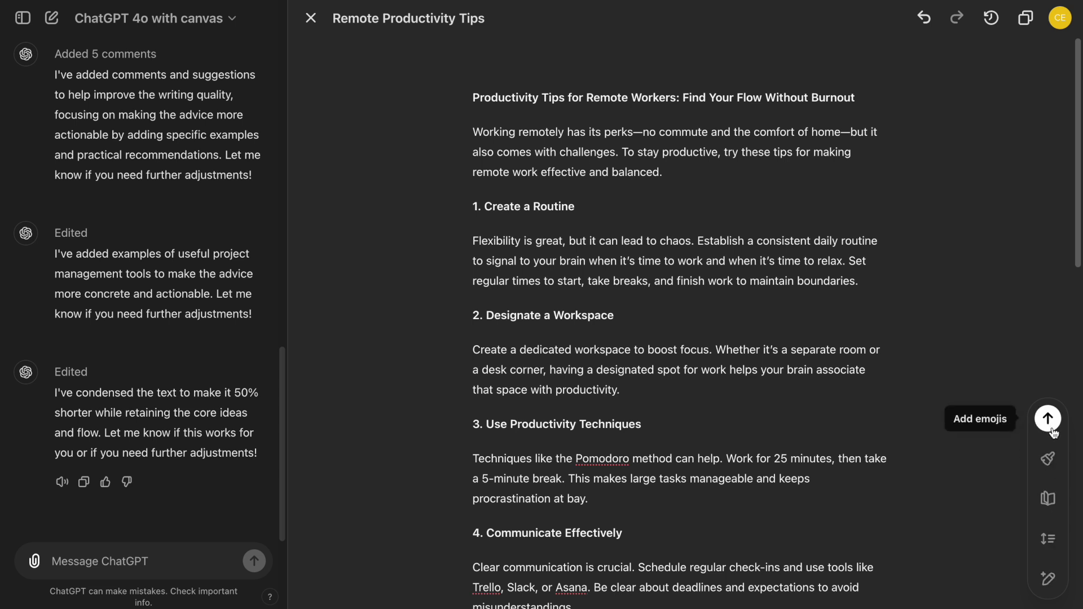
{"action": "left_click", "coordinate": [1052, 430]}
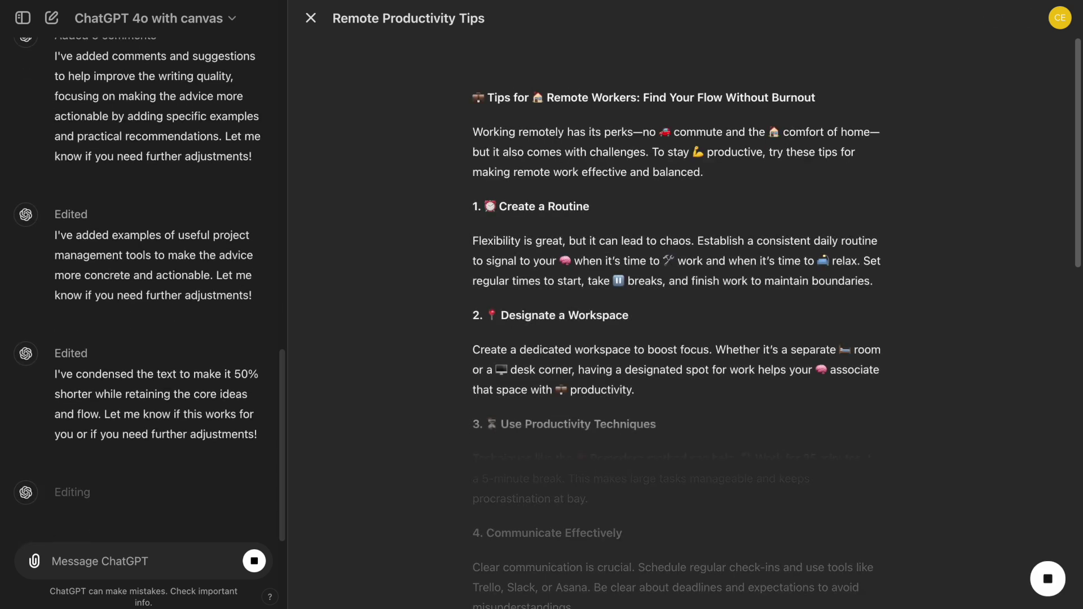
{"action": "triple_click", "coordinate": [539, 242]}
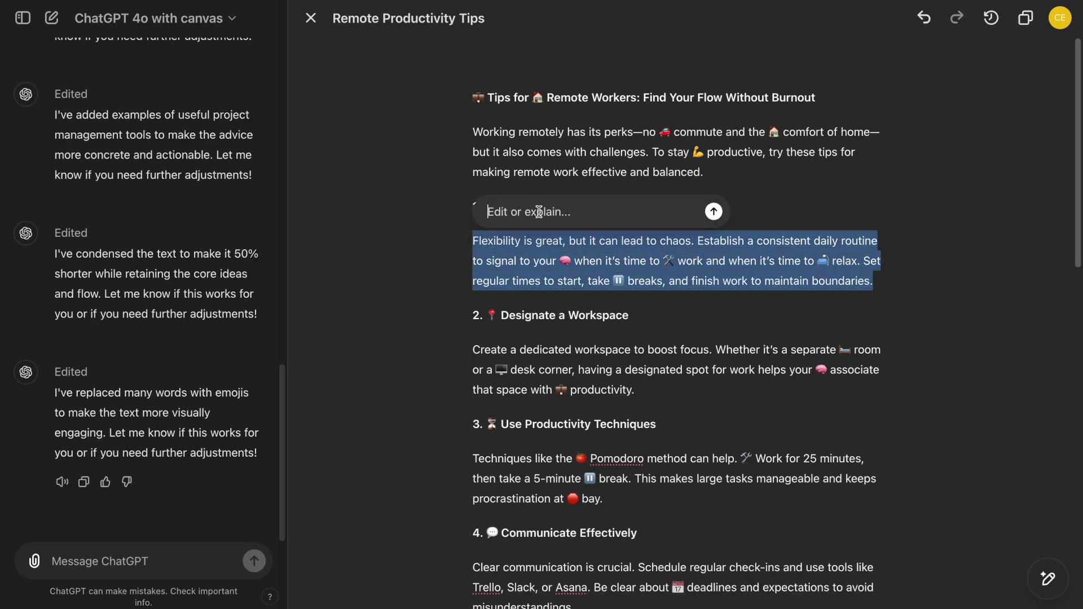
Request a closing section on staying focused while working remotely, then copy the post.
{"action": "type", "text": "after t"}
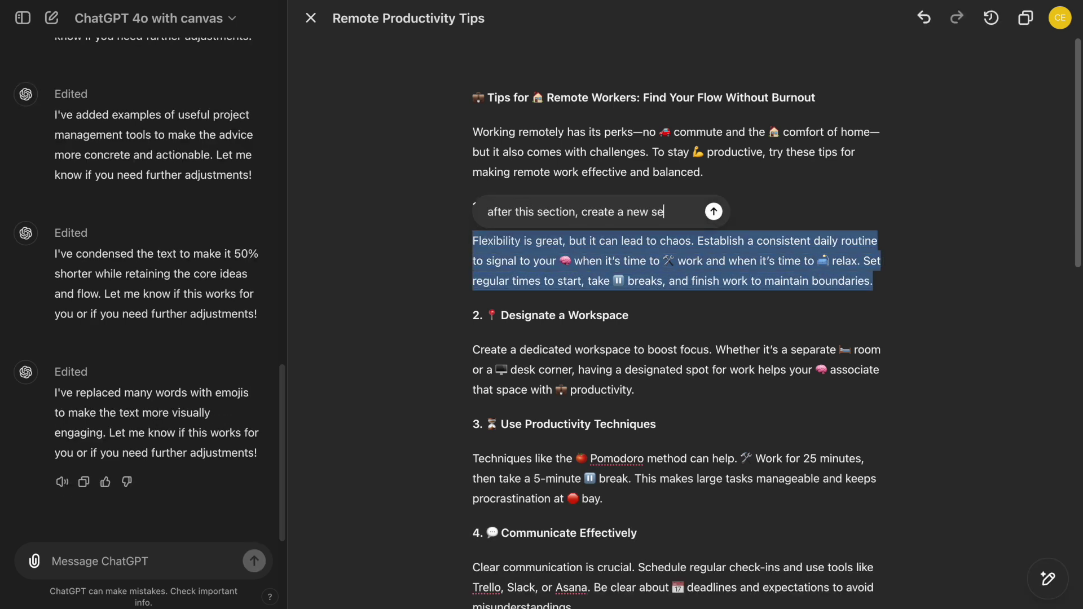
{"action": "type", "text": "bout stay"}
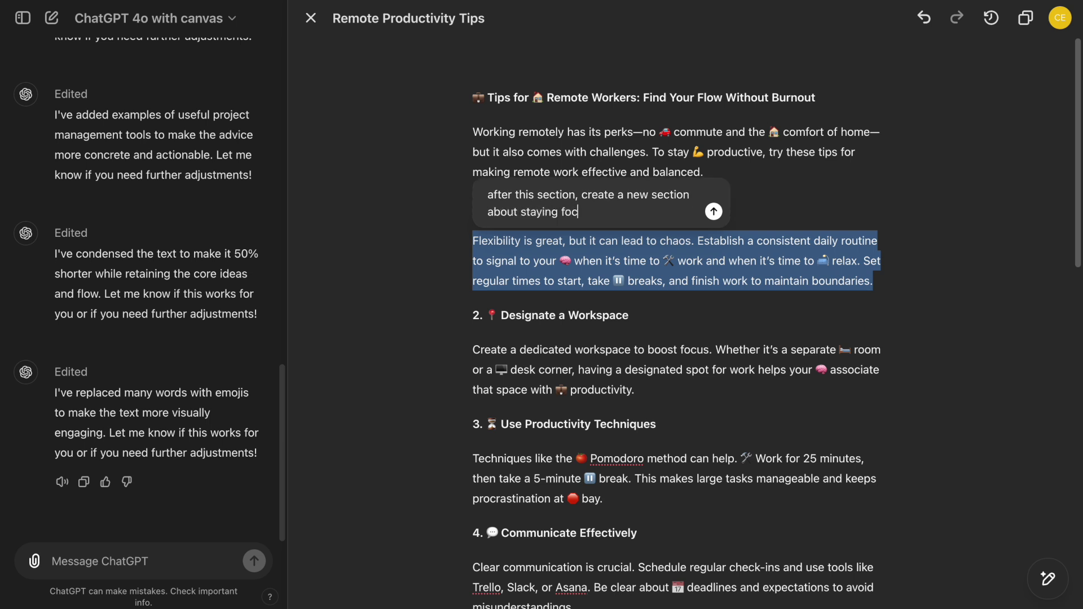
{"action": "type", "text": "ng remove"}
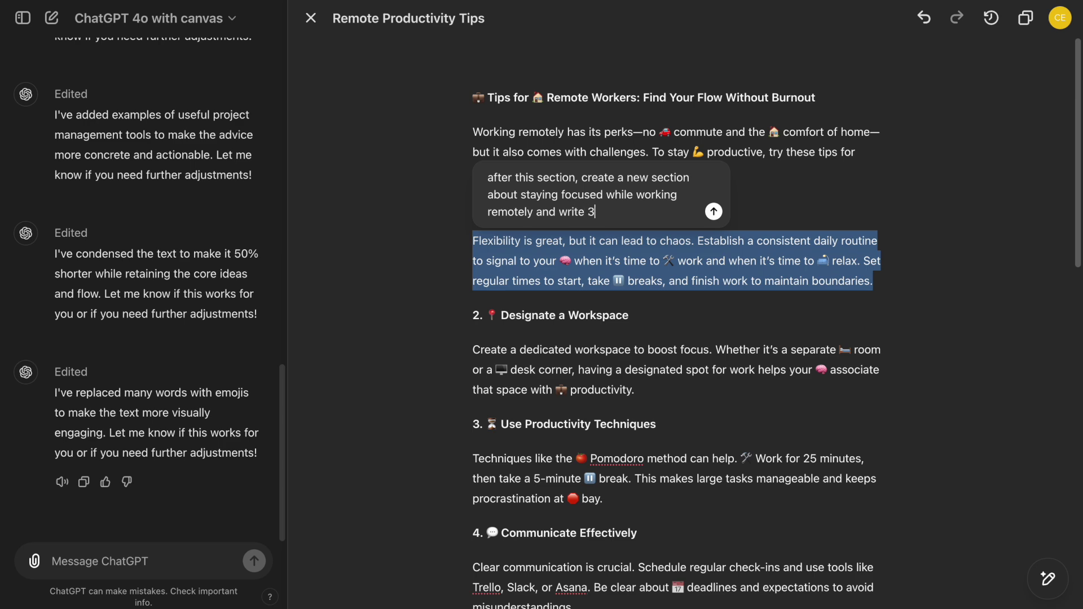
{"action": "type", "text": "ts"}
{"action": "key", "text": "Return"}
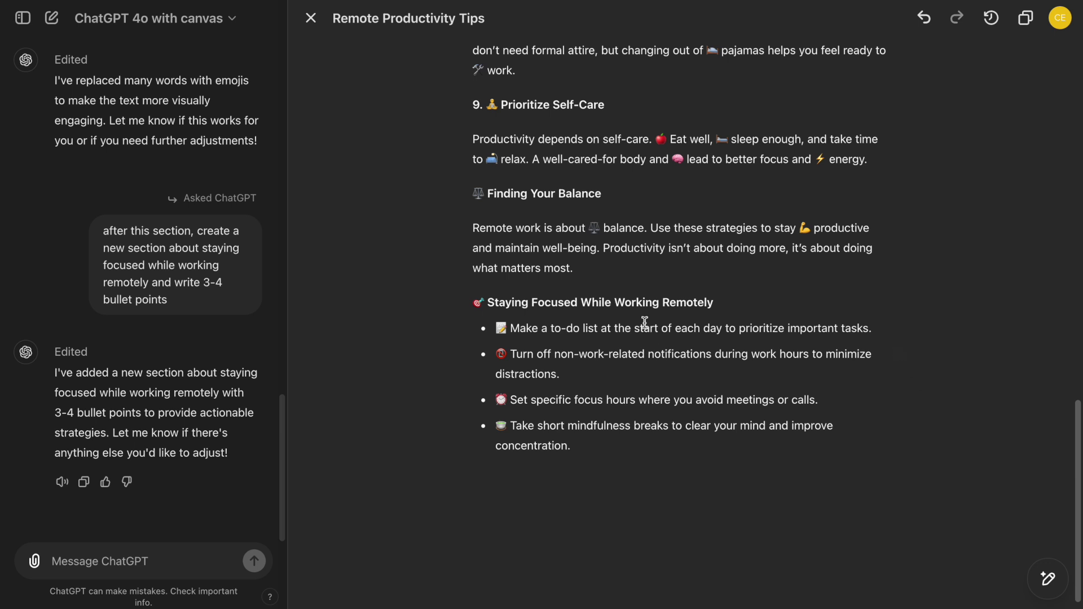
{"action": "scroll", "coordinate": [644, 322], "scroll_direction": "up", "scroll_amount": 15}
{"action": "left_click", "coordinate": [1026, 19]}
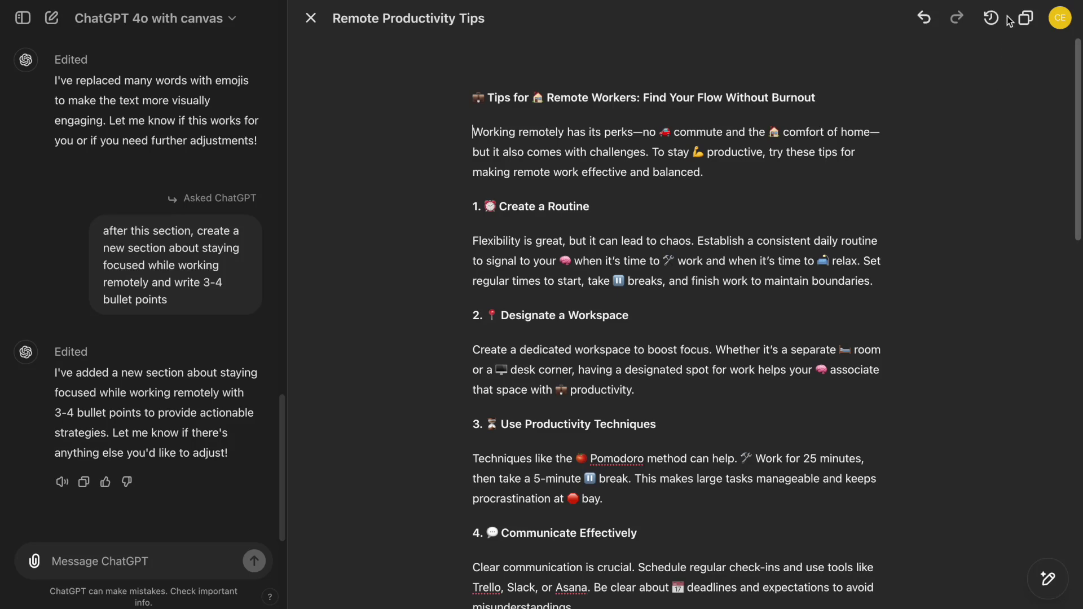
{"action": "left_click", "coordinate": [993, 20]}
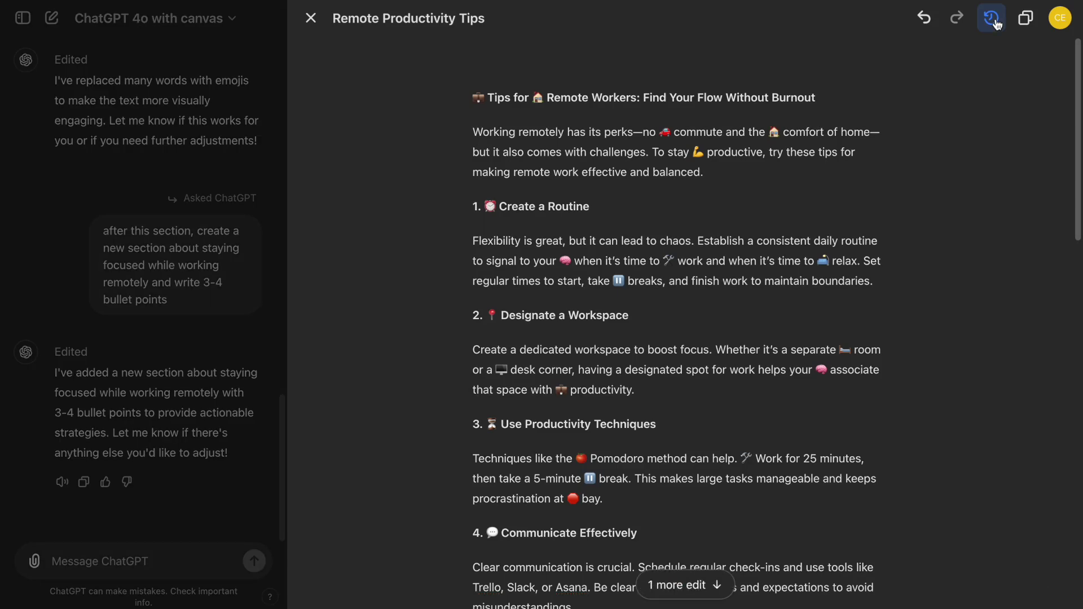
{"action": "scroll", "coordinate": [980, 136], "scroll_direction": "down", "scroll_amount": 15}
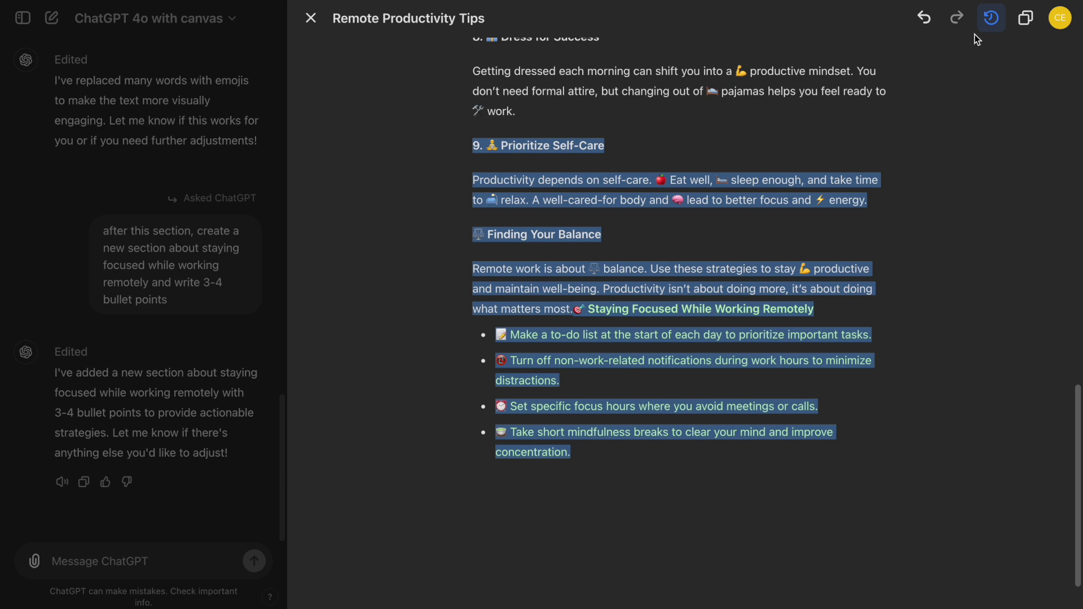
{"action": "left_click", "coordinate": [992, 23]}
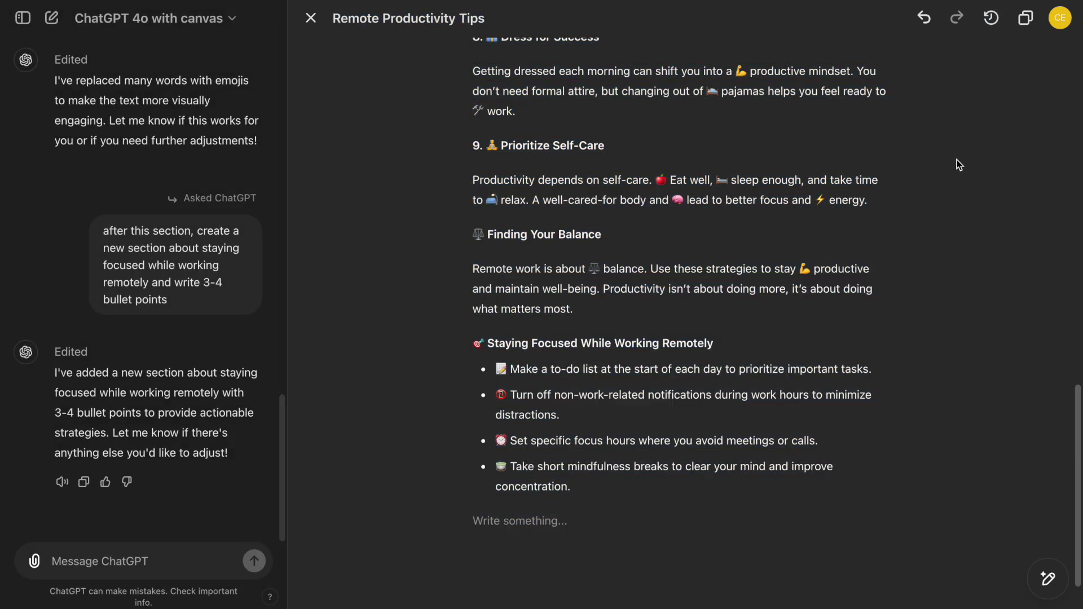
{"action": "scroll", "coordinate": [933, 197], "scroll_direction": "up", "scroll_amount": 3}
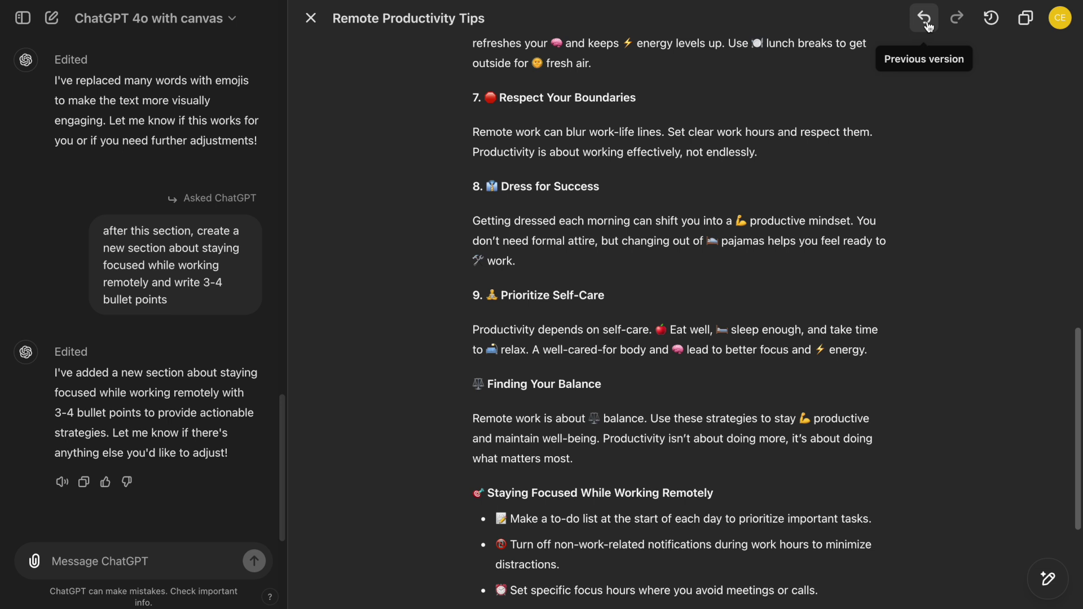
{"action": "left_click", "coordinate": [925, 19]}
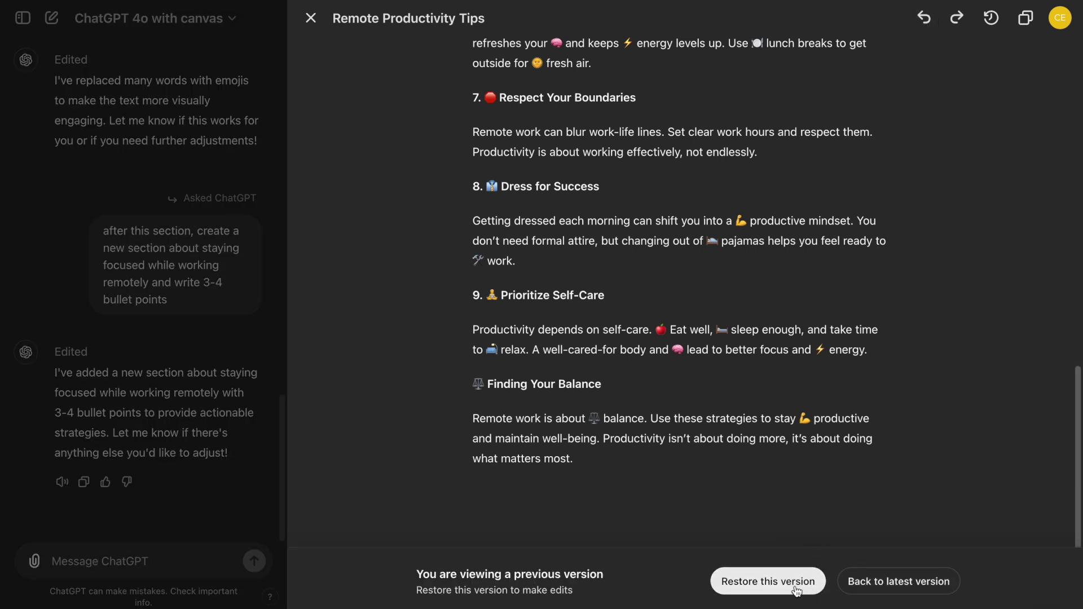
{"action": "left_click", "coordinate": [860, 581]}
{"action": "scroll", "coordinate": [911, 397], "scroll_direction": "up", "scroll_amount": 10}
{"action": "scroll", "coordinate": [914, 383], "scroll_direction": "up", "scroll_amount": 4}
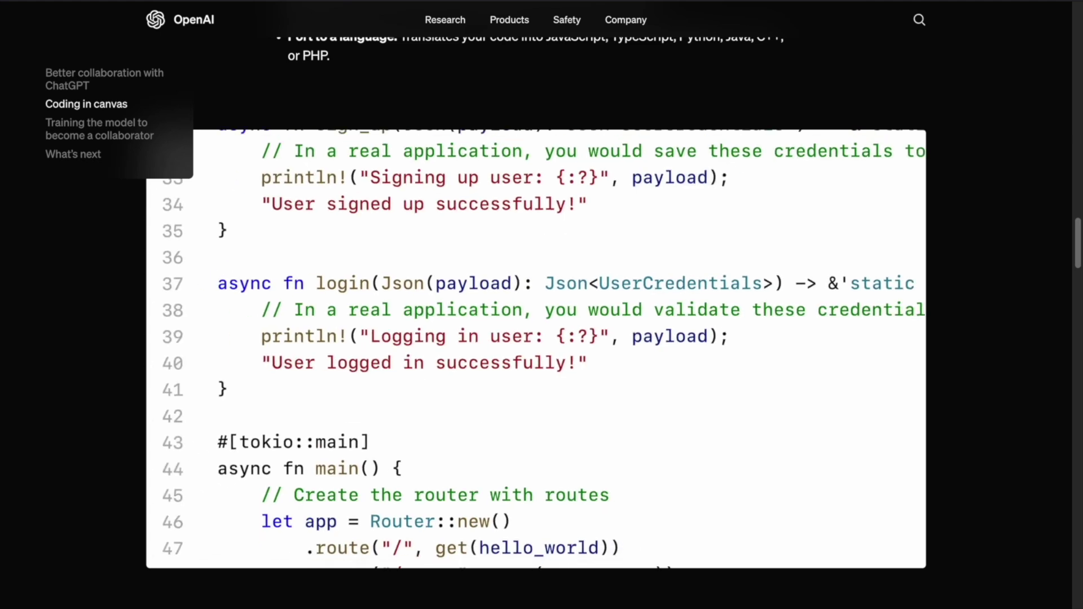
Add 'call best friend' as a task below 'go to gym'.
{"action": "type", "text": "r"}
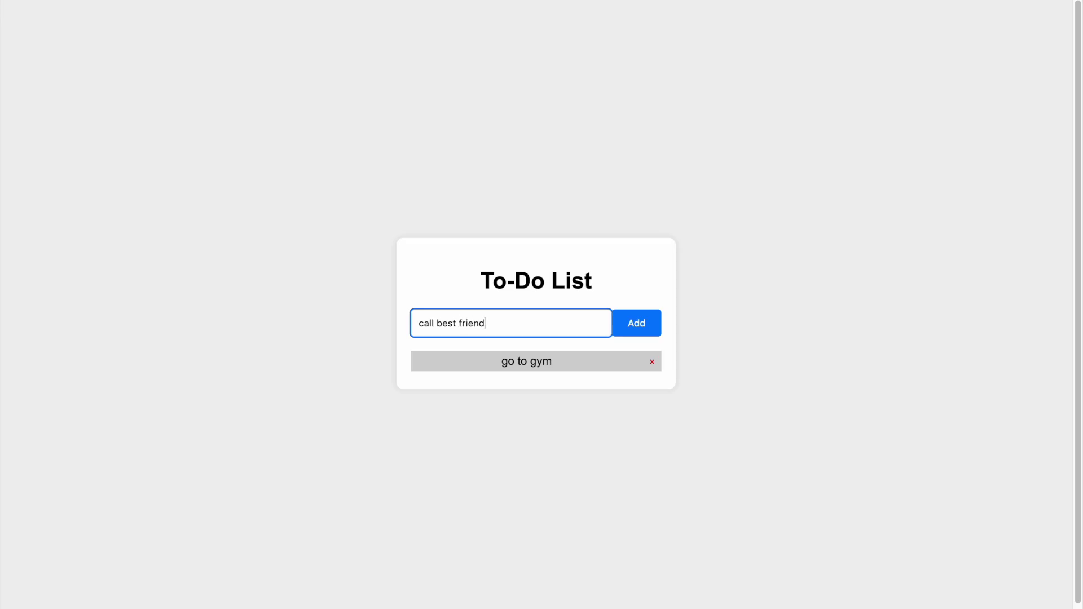
{"action": "type", "text": "iend"}
{"action": "left_click", "coordinate": [646, 327]}
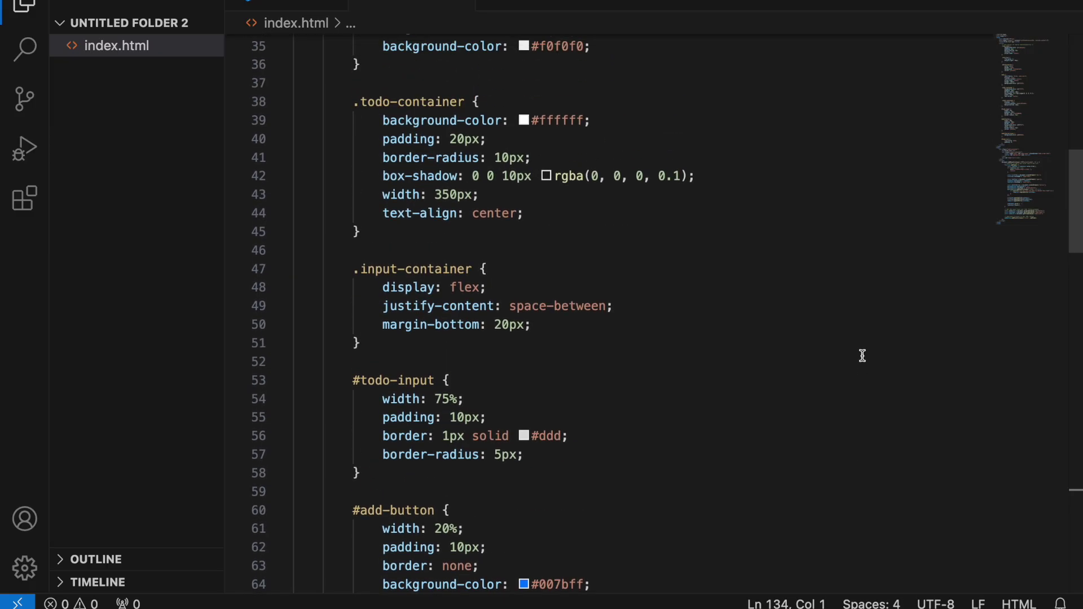
{"action": "scroll", "coordinate": [863, 356], "scroll_direction": "up", "scroll_amount": 10}
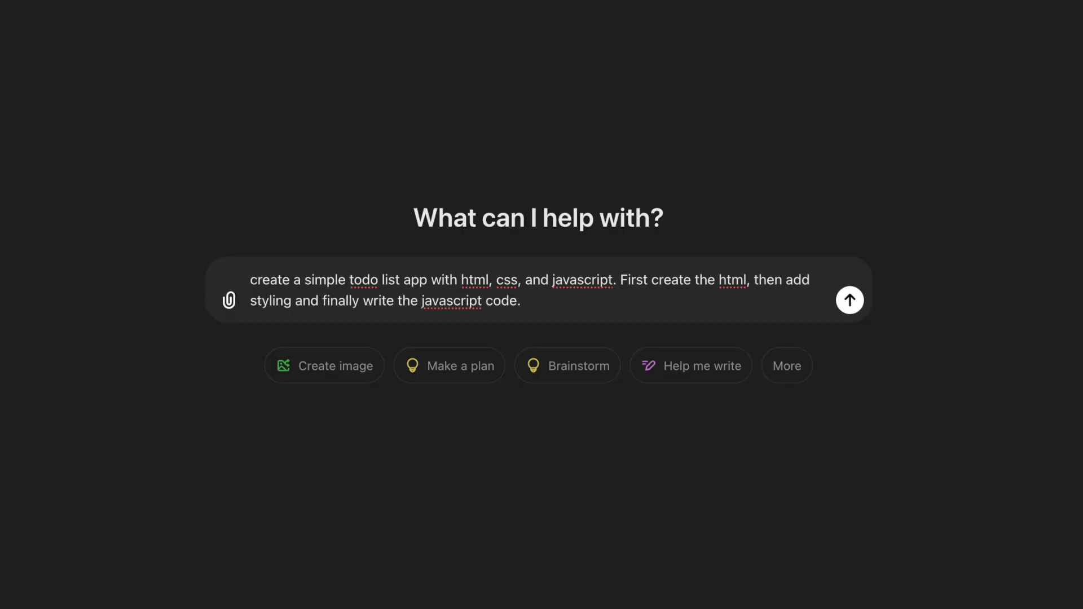
Send the HTML, CSS and JavaScript to-do app request and begin 'open javascript in canvas'.
{"action": "key", "text": "Return"}
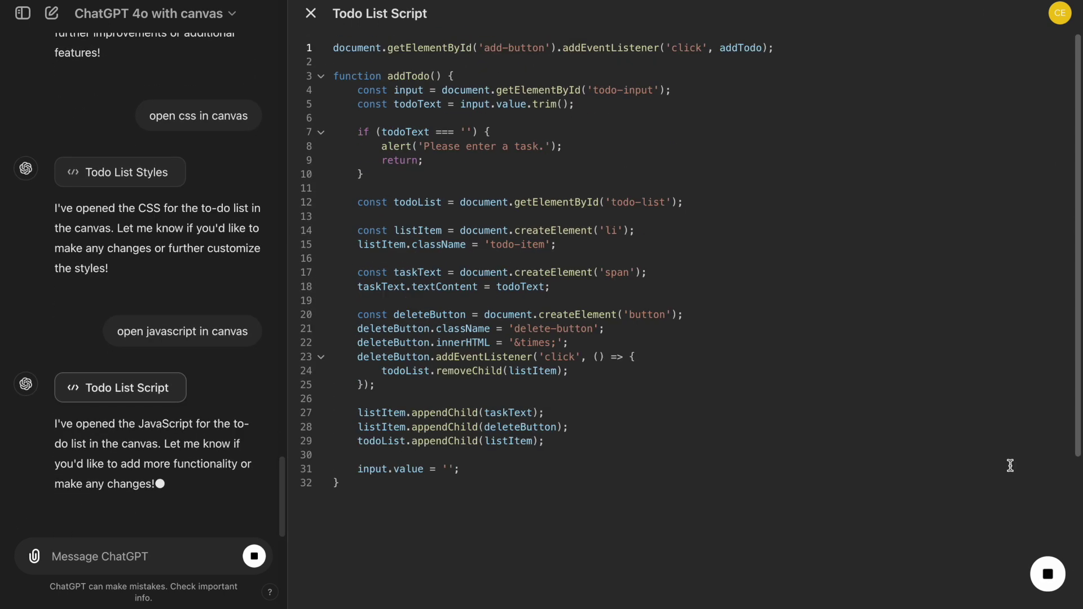
{"action": "type", "text": "ope"}
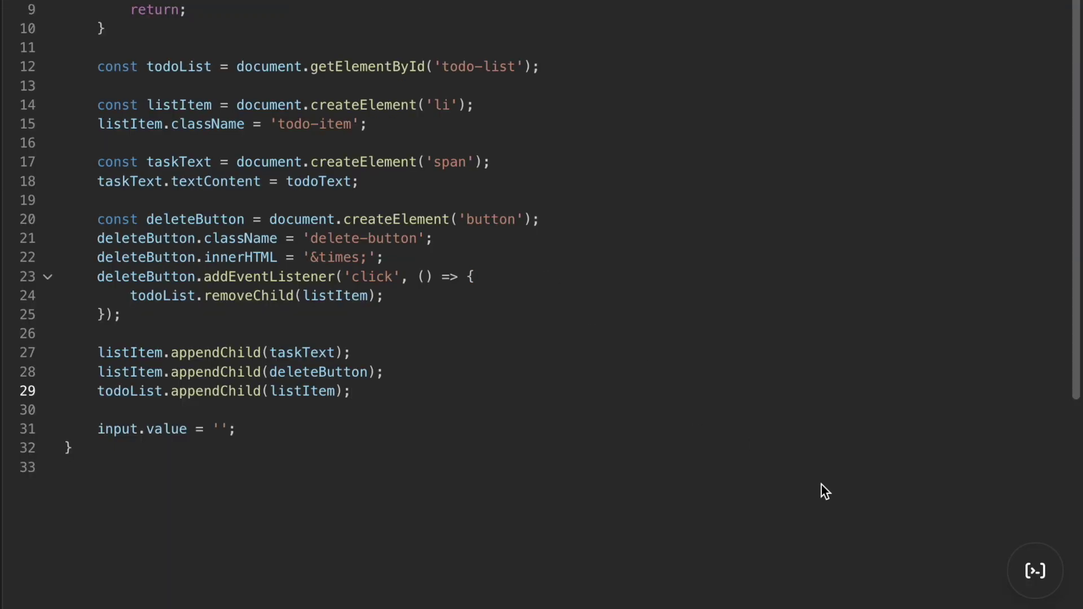
Run a code review on the Todo List Script and apply the querySelector and empty-task suggestions.
{"action": "mouse_move", "coordinate": [1037, 581]}
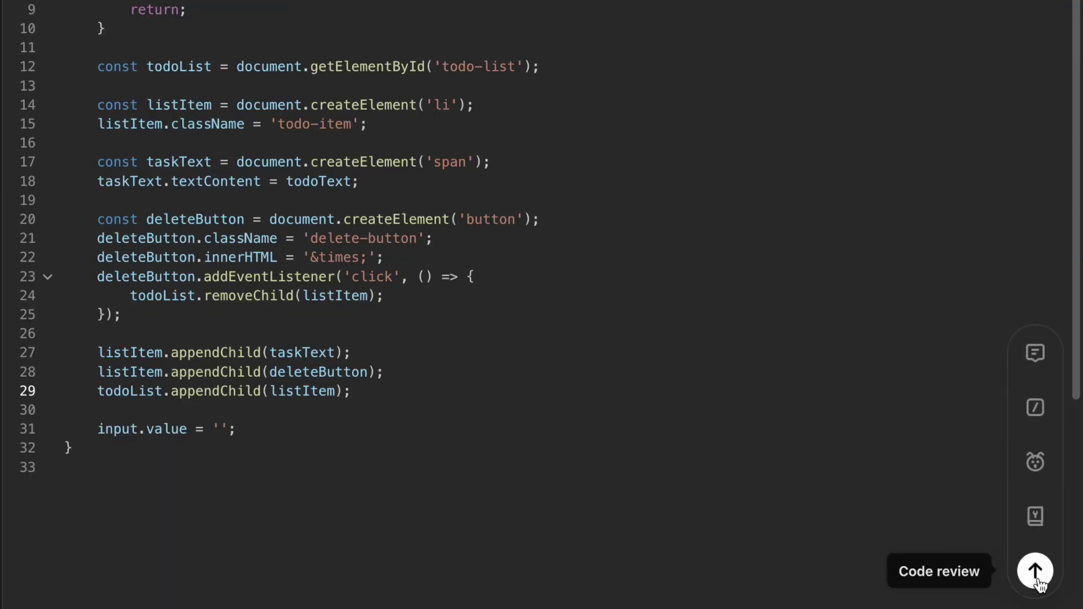
{"action": "left_click", "coordinate": [1037, 580]}
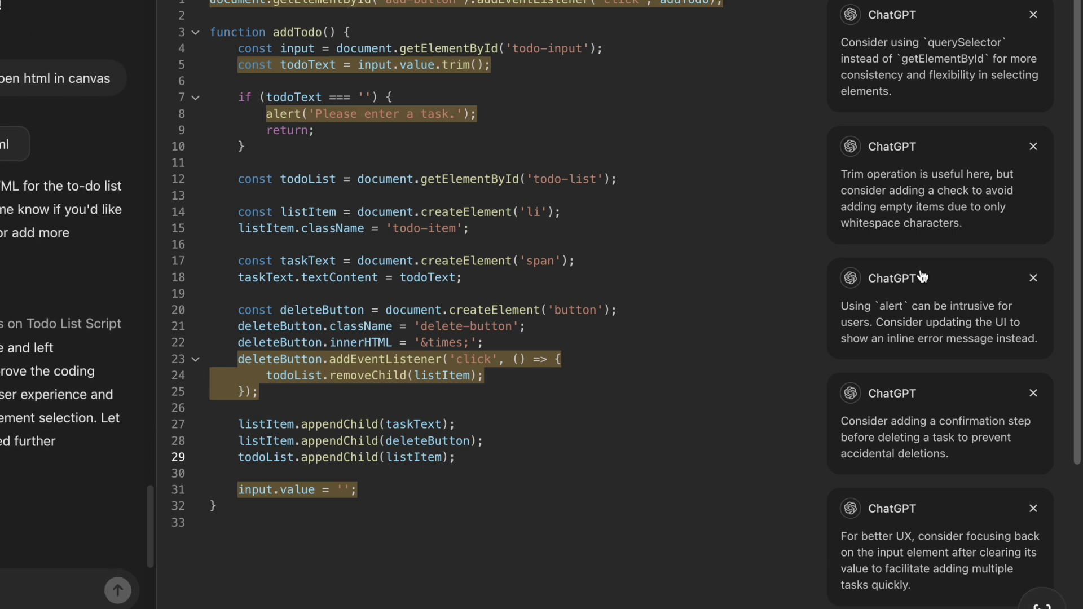
{"action": "left_click", "coordinate": [850, 118]}
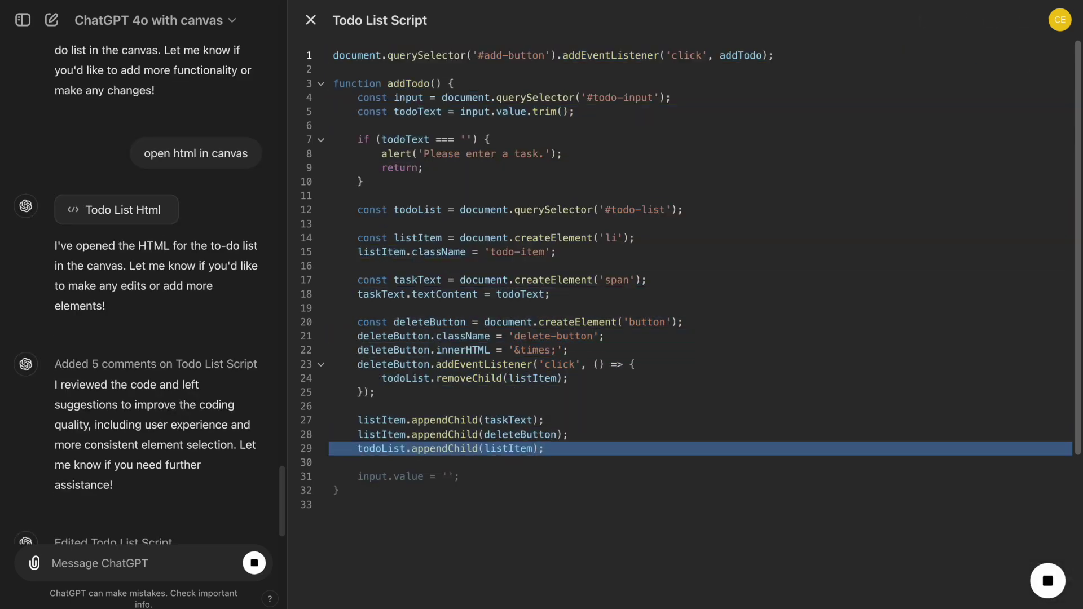
{"action": "left_click", "coordinate": [900, 218]}
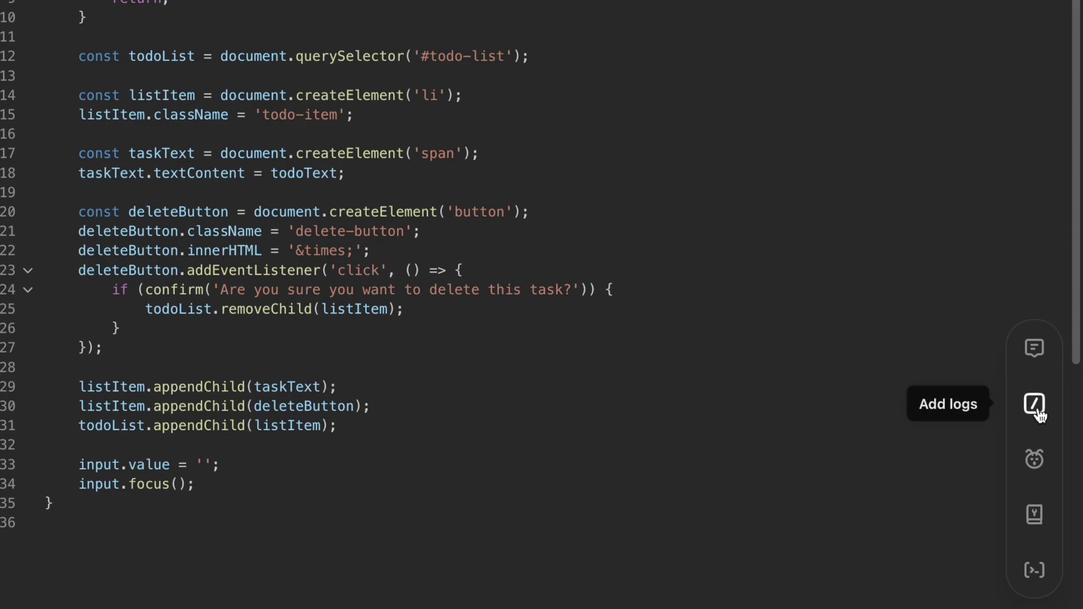
Use the Add logs shortcut to insert console.log tracing statements throughout the Todo List Script.
{"action": "left_click", "coordinate": [1039, 412]}
{"action": "left_click", "coordinate": [1037, 406]}
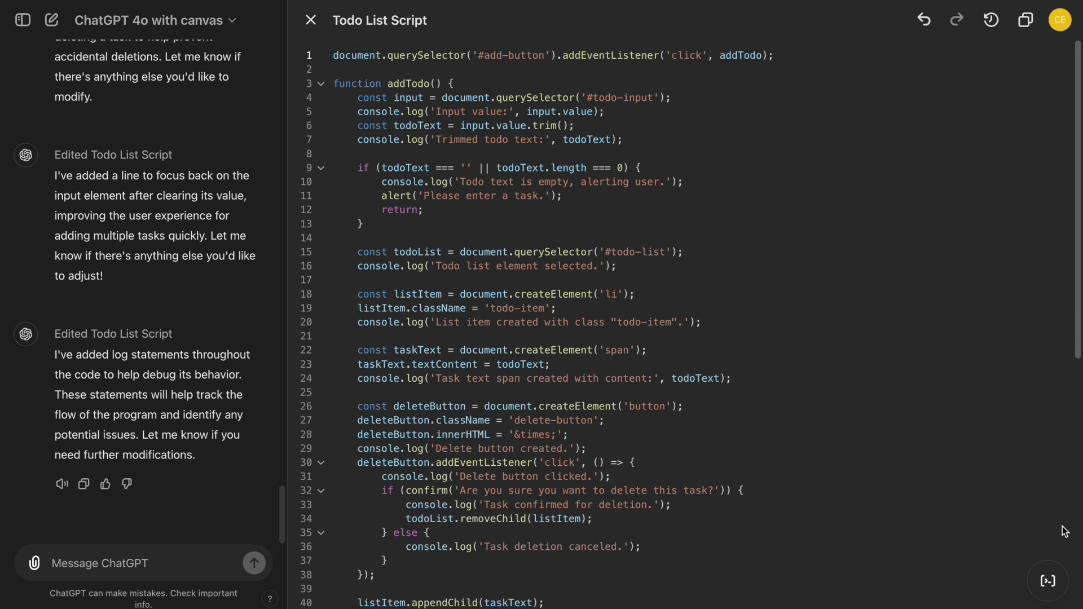
{"action": "scroll", "coordinate": [1064, 531], "scroll_direction": "down", "scroll_amount": 3}
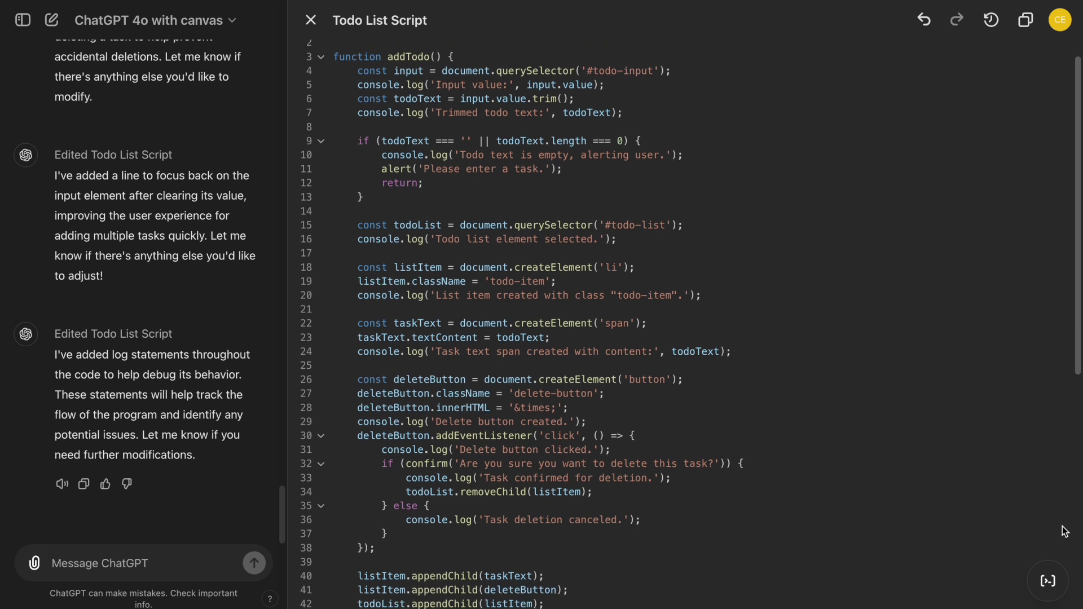
{"action": "scroll", "coordinate": [1064, 532], "scroll_direction": "down", "scroll_amount": 3}
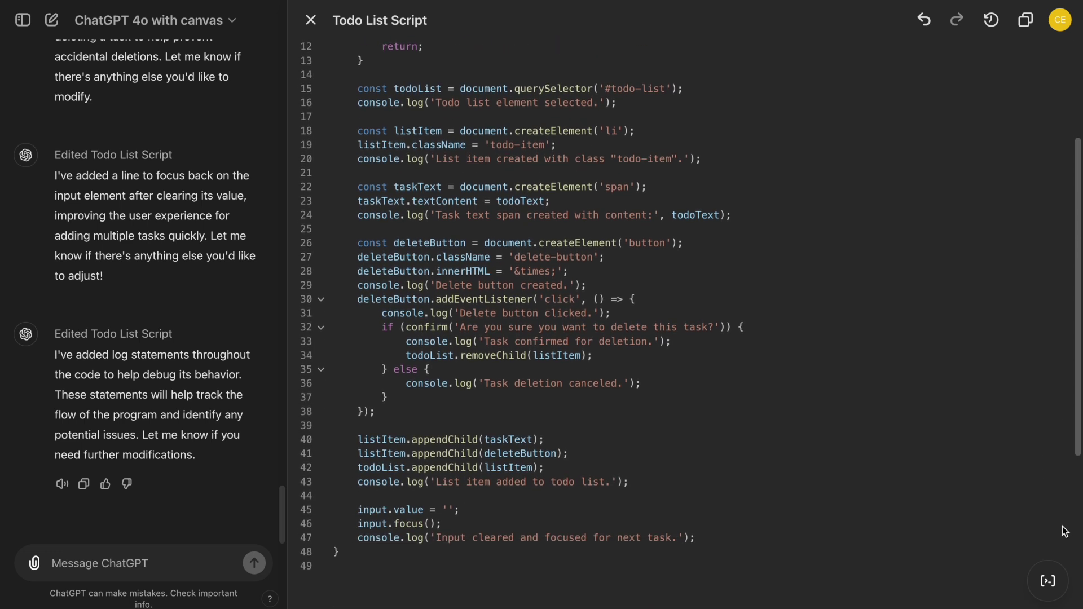
{"action": "scroll", "coordinate": [1064, 531], "scroll_direction": "down", "scroll_amount": 1}
{"action": "scroll", "coordinate": [1065, 532], "scroll_direction": "up", "scroll_amount": 5}
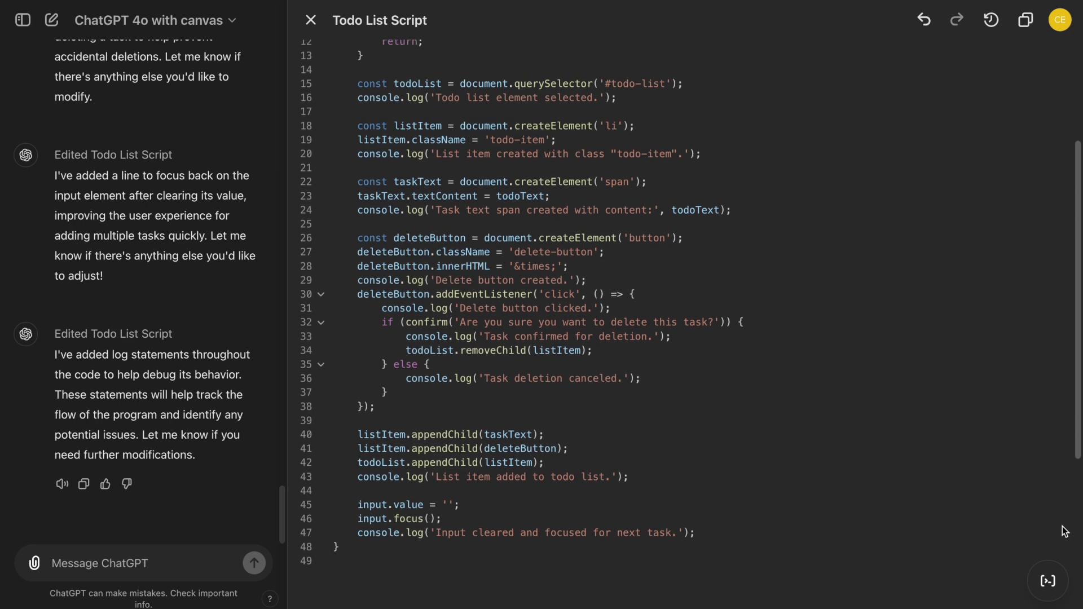
Add explanatory inline comments to the Todo List Script, then to its HTML canvas.
{"action": "mouse_move", "coordinate": [1047, 578]}
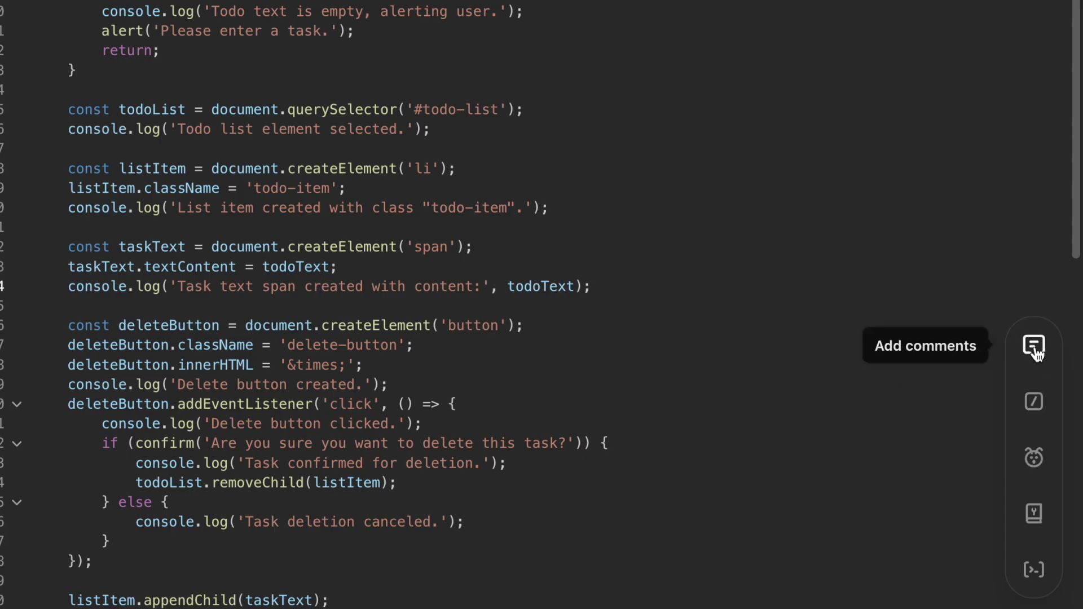
{"action": "left_click", "coordinate": [1035, 347]}
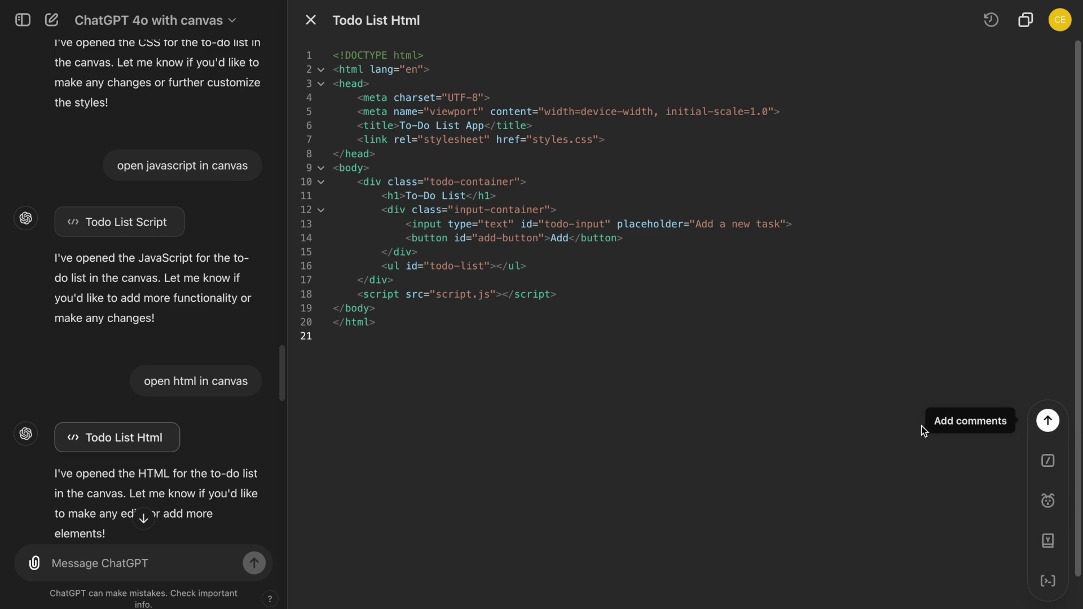
{"action": "left_click", "coordinate": [1047, 421]}
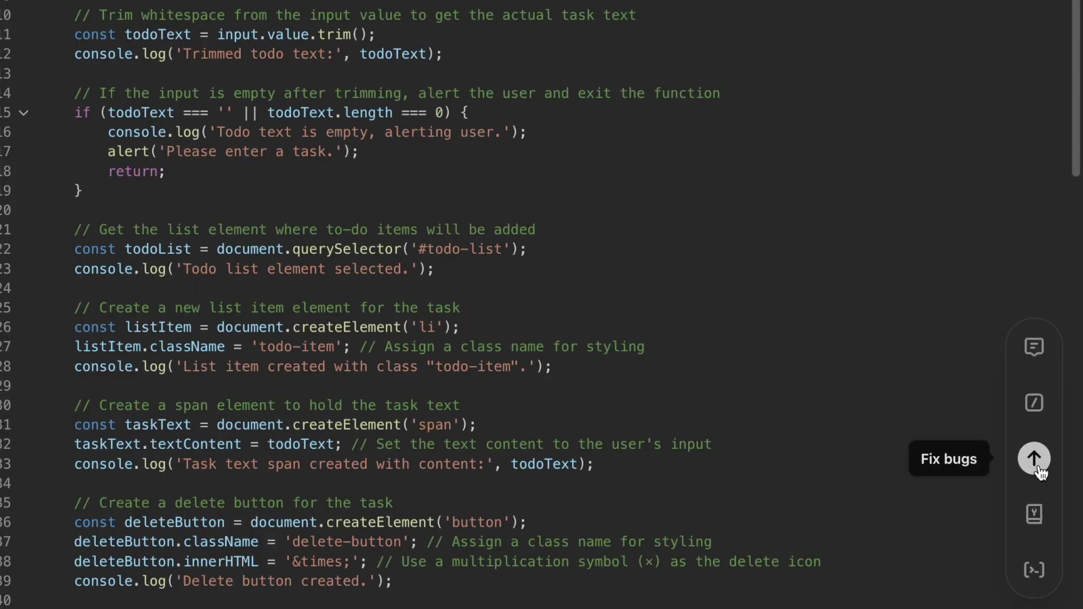
Run Fix bugs on the commented, logged Todo List Script; it reports no bugs.
{"action": "left_click", "coordinate": [1037, 467]}
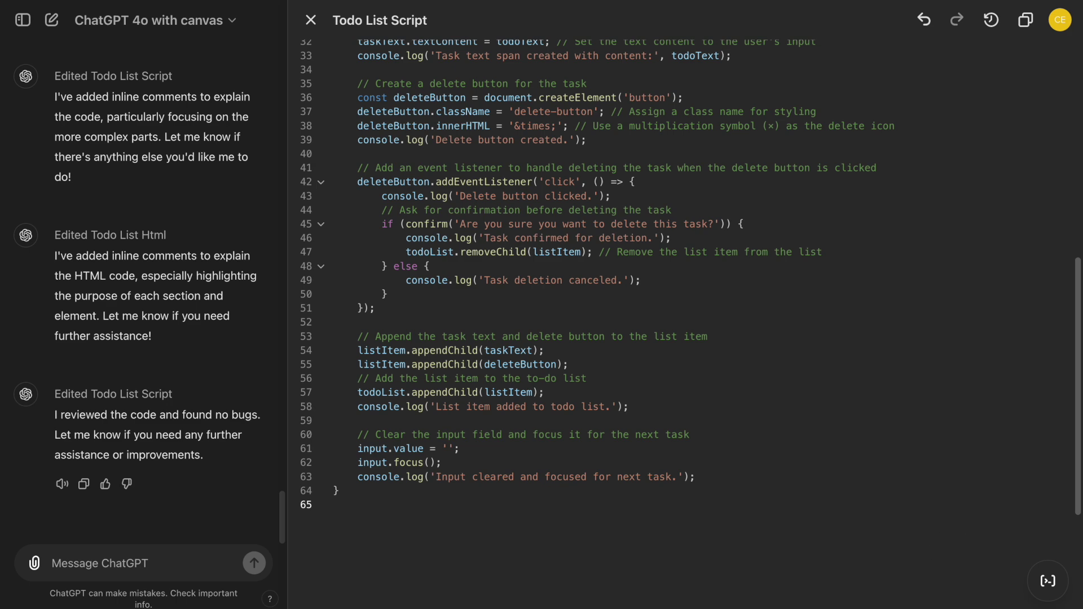
{"action": "mouse_move", "coordinate": [1053, 583]}
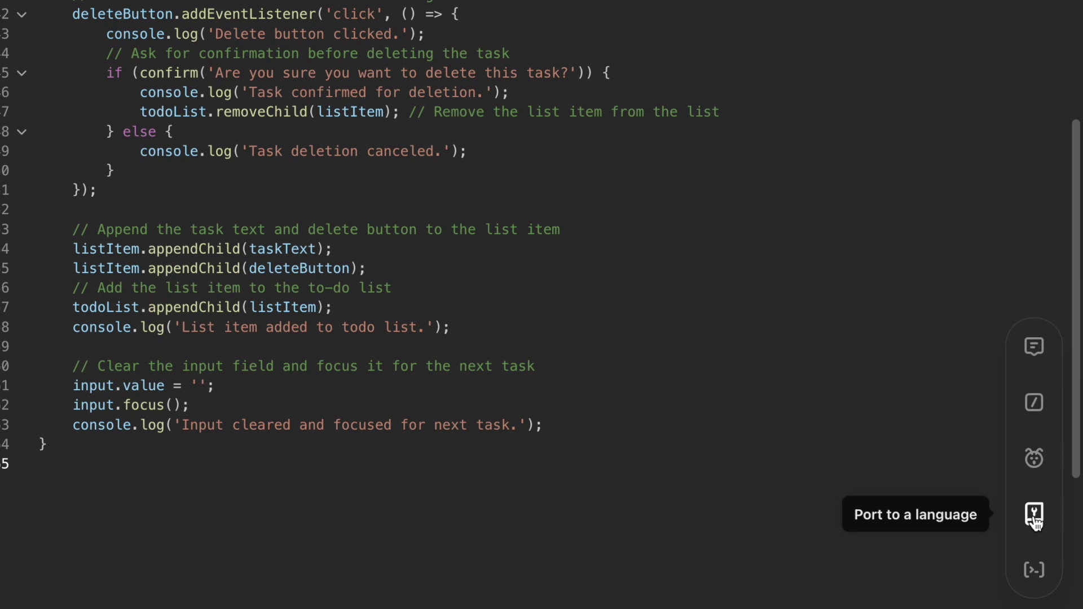
Port the to-do list script to Python with the Port to a language shortcut.
{"action": "left_click", "coordinate": [1035, 520]}
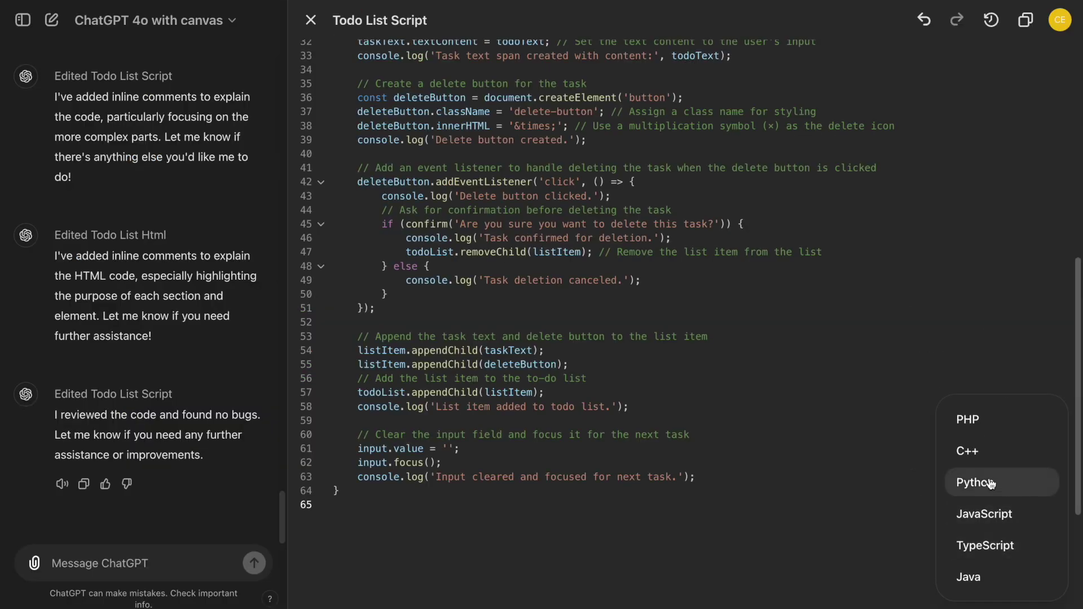
{"action": "left_click", "coordinate": [1045, 483]}
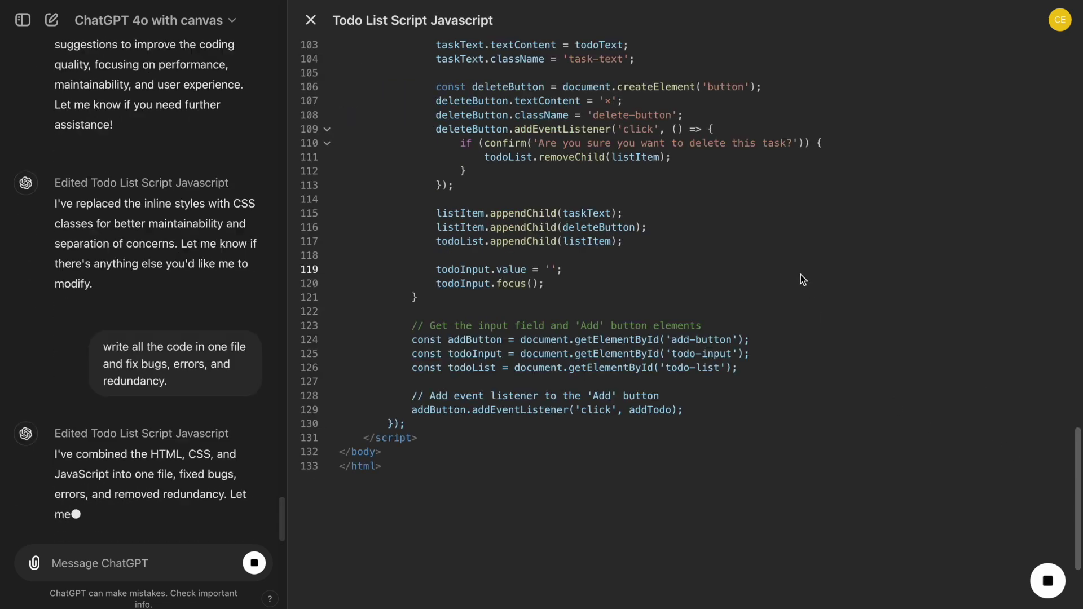
Copy the single-file to-do app code, then add a 'call best friend' task below 'go to gym'.
{"action": "key", "text": "ctrl+a"}
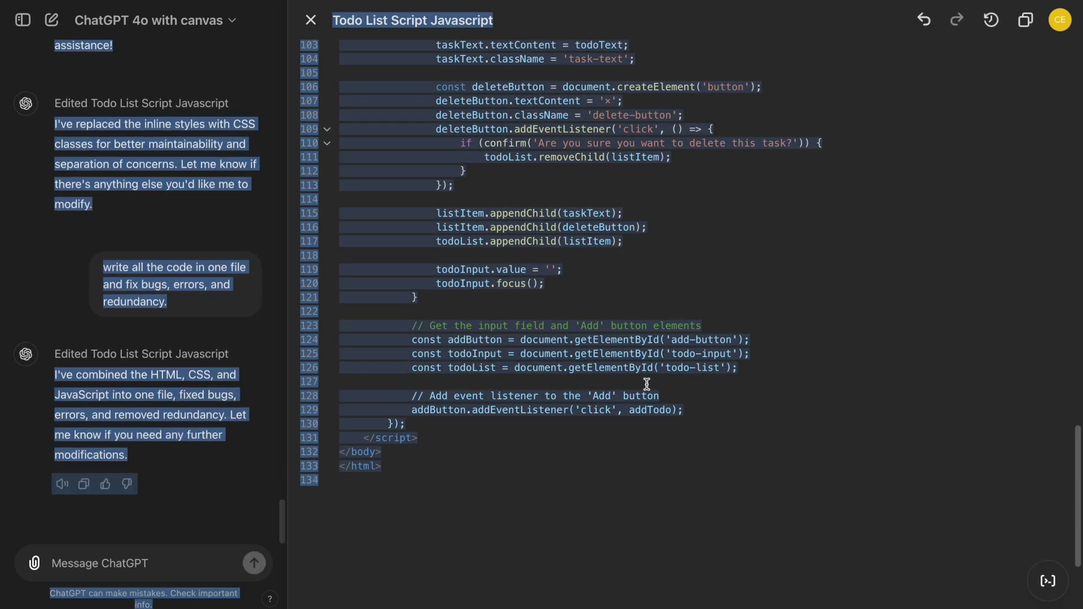
{"action": "left_click", "coordinate": [647, 384]}
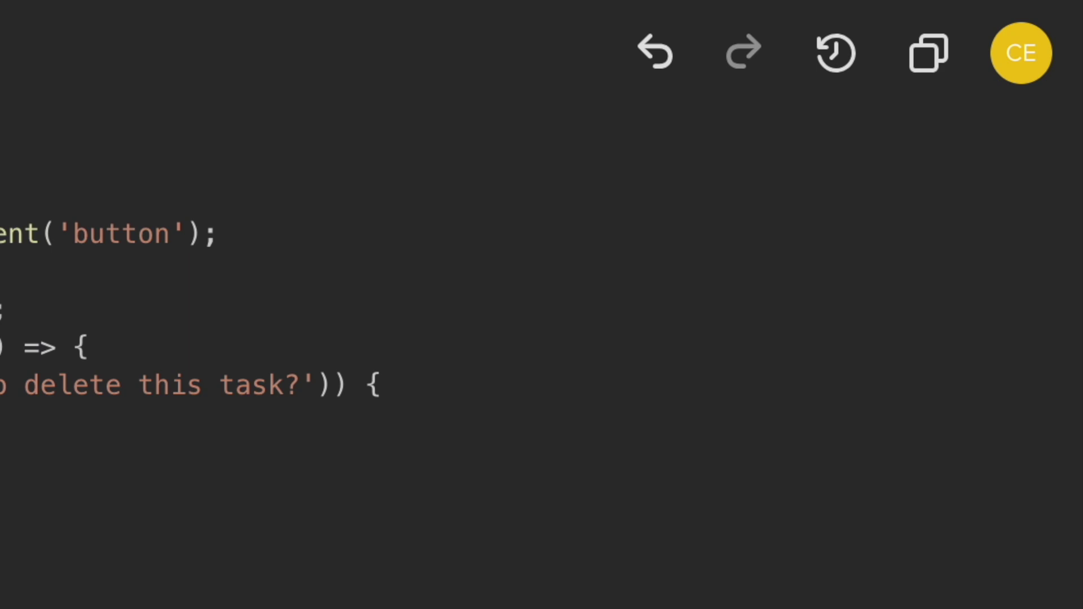
{"action": "left_click", "coordinate": [928, 70]}
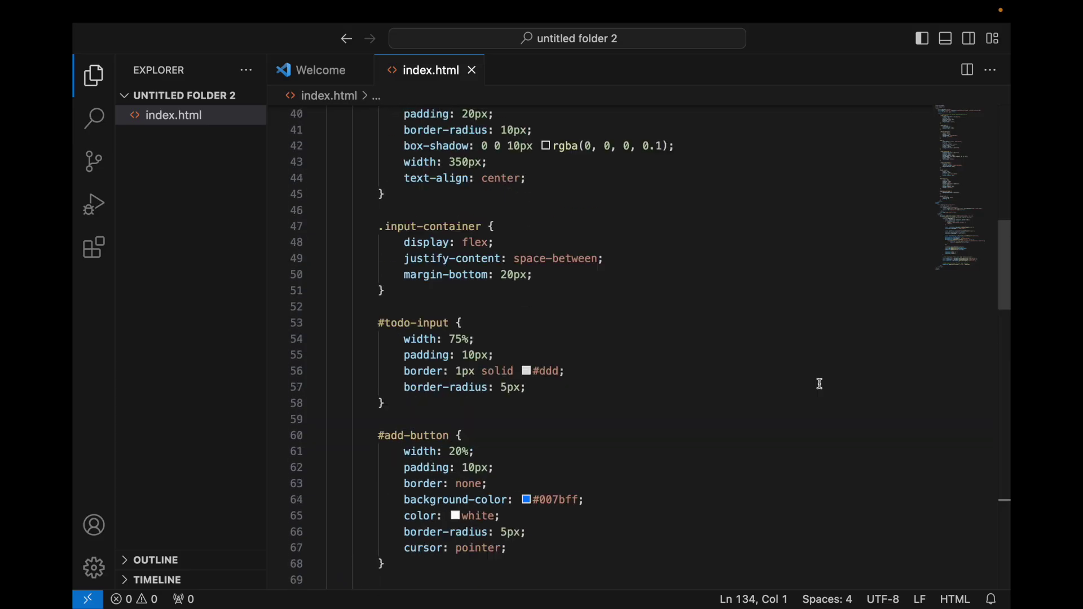
{"action": "scroll", "coordinate": [820, 382], "scroll_direction": "up", "scroll_amount": 10}
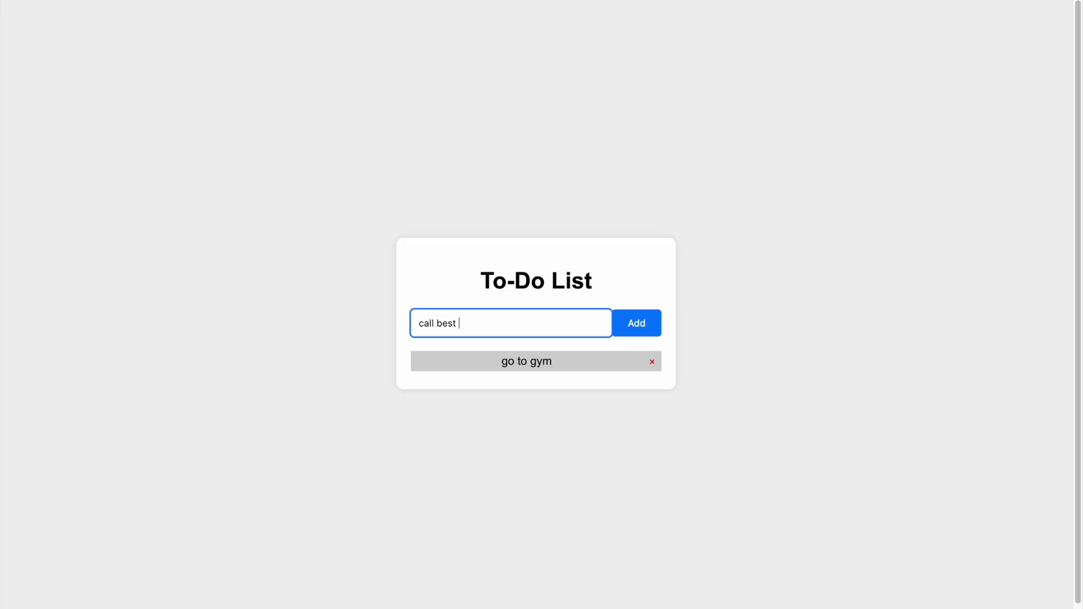
{"action": "left_click", "coordinate": [648, 326]}
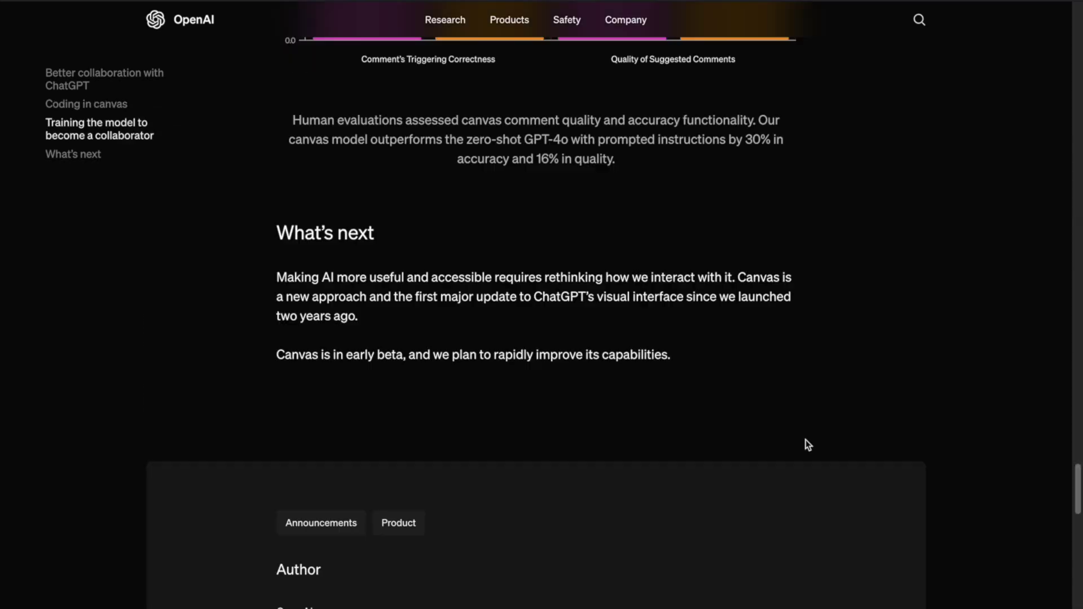
Highlight the sentence 'Canvas is in early beta…' in the What's next section.
{"action": "left_click_drag", "start_coordinate": [283, 356], "coordinate": [423, 354]}
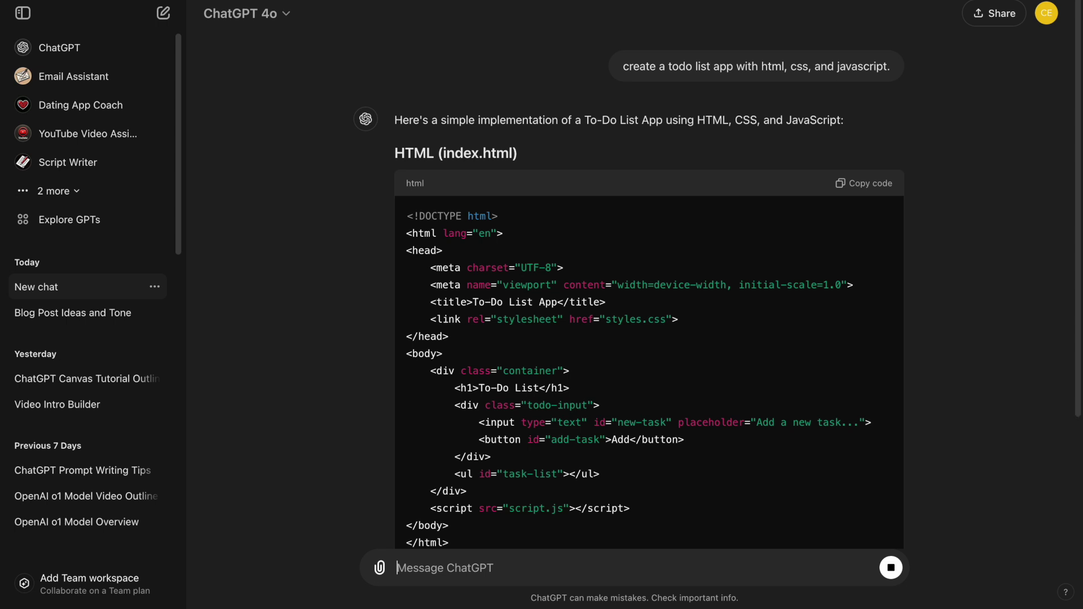
{"action": "scroll", "coordinate": [1047, 485], "scroll_direction": "down", "scroll_amount": 3}
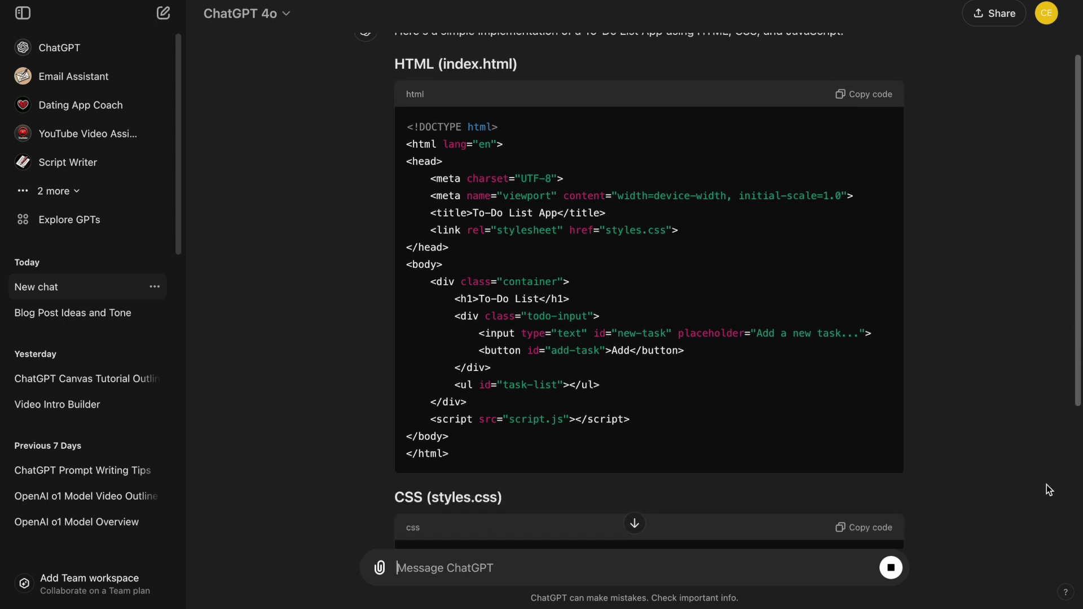
{"action": "scroll", "coordinate": [1047, 485], "scroll_direction": "down", "scroll_amount": 5}
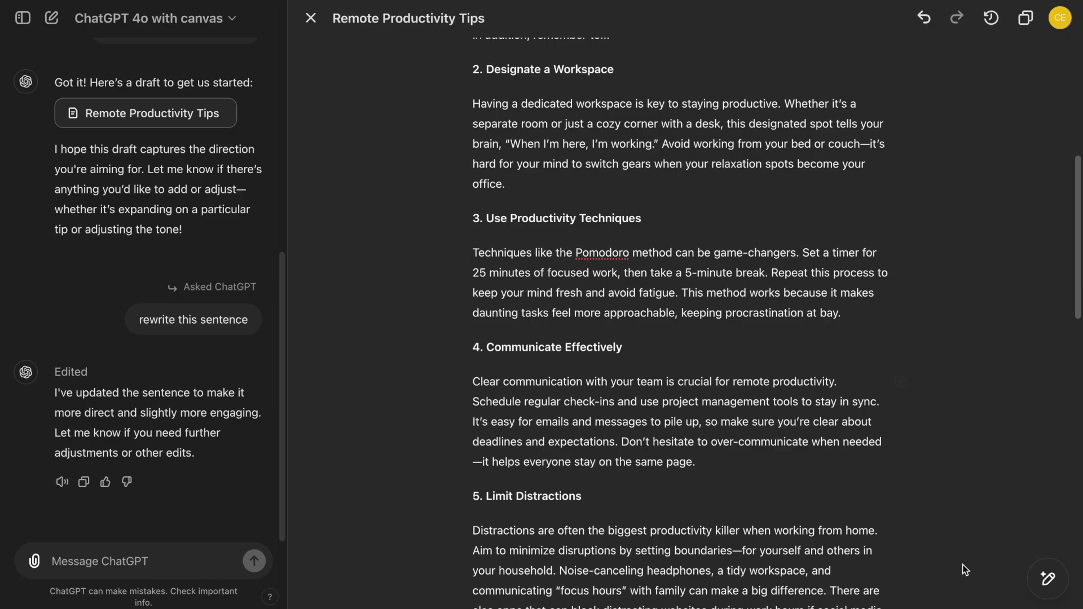
Use the Suggest edits shortcut on the Remote Productivity Tips canvas post.
{"action": "mouse_move", "coordinate": [1039, 587]}
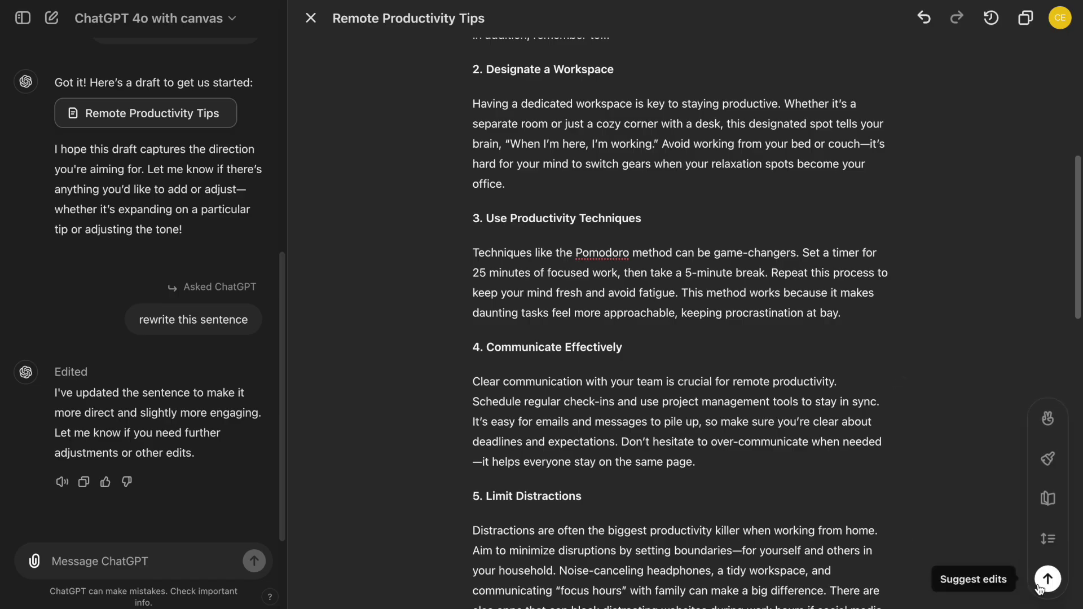
{"action": "left_click", "coordinate": [1041, 586]}
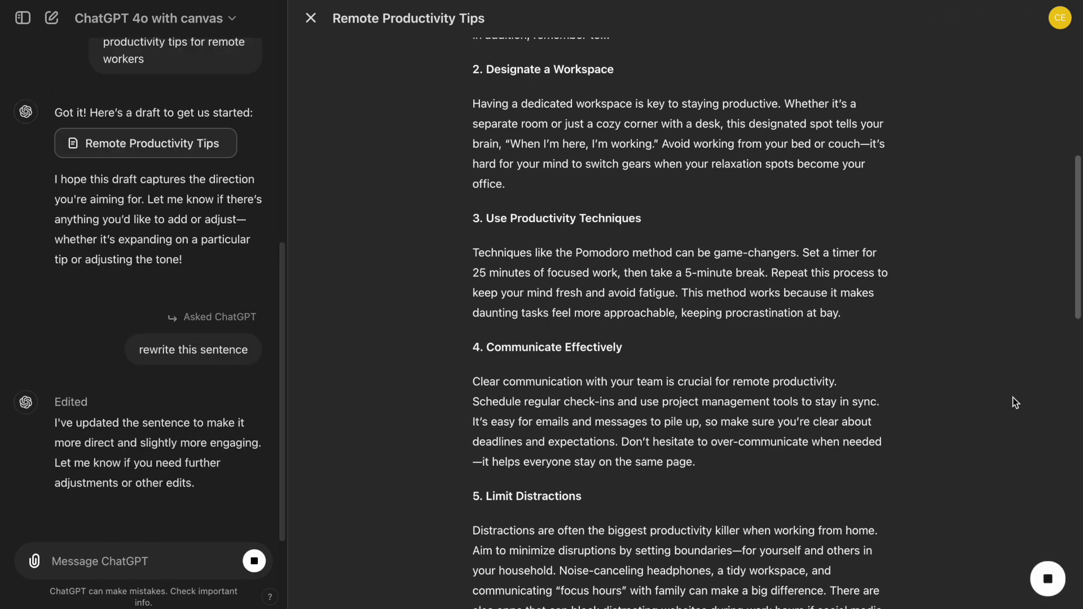